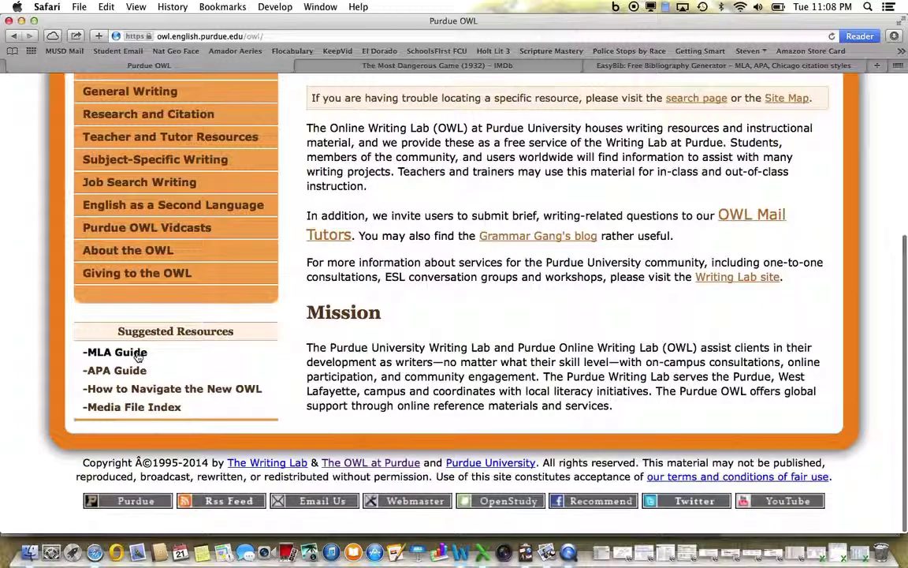
# - Open the MLA Guide and go to its "MLA Works Cited: Other Common Sources" page
pyautogui.click(116, 352)
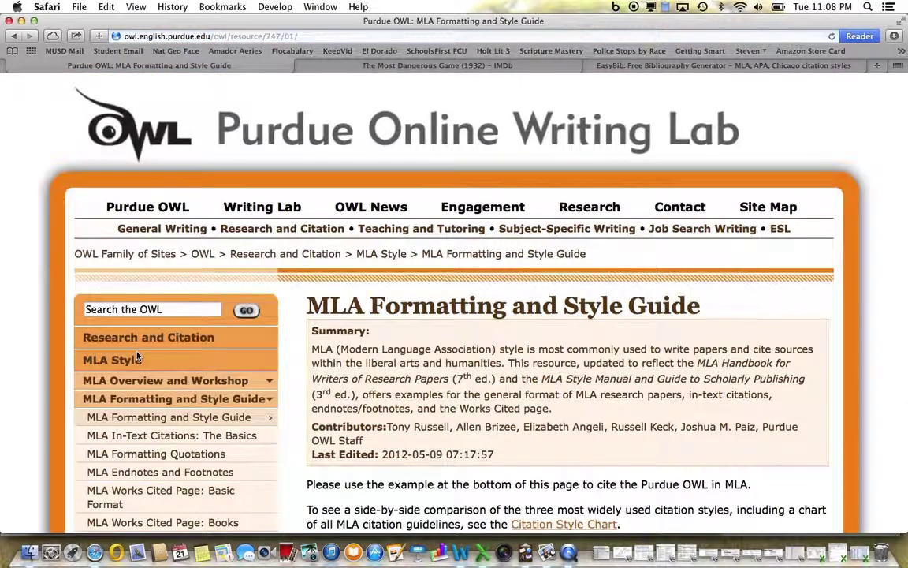
pyautogui.scroll(-5, 137, 357)
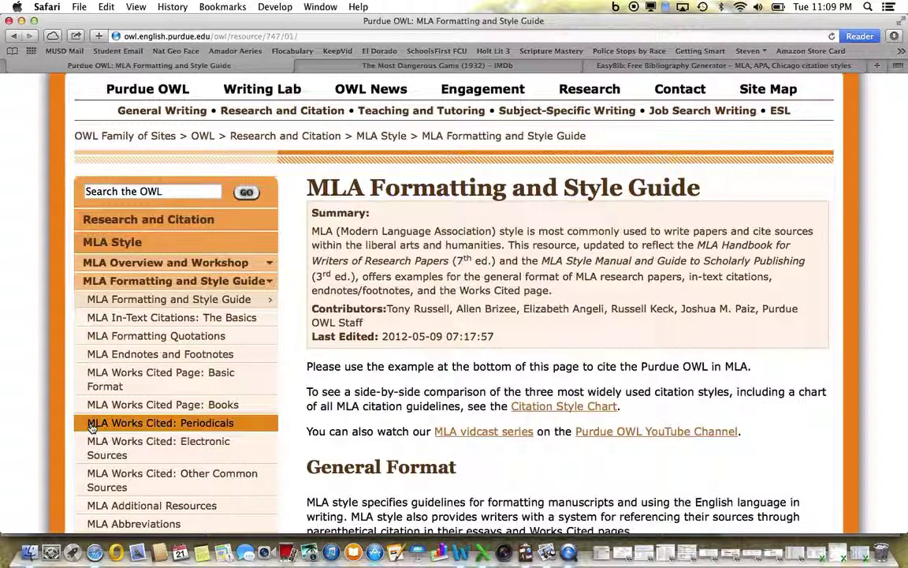
pyautogui.click(95, 482)
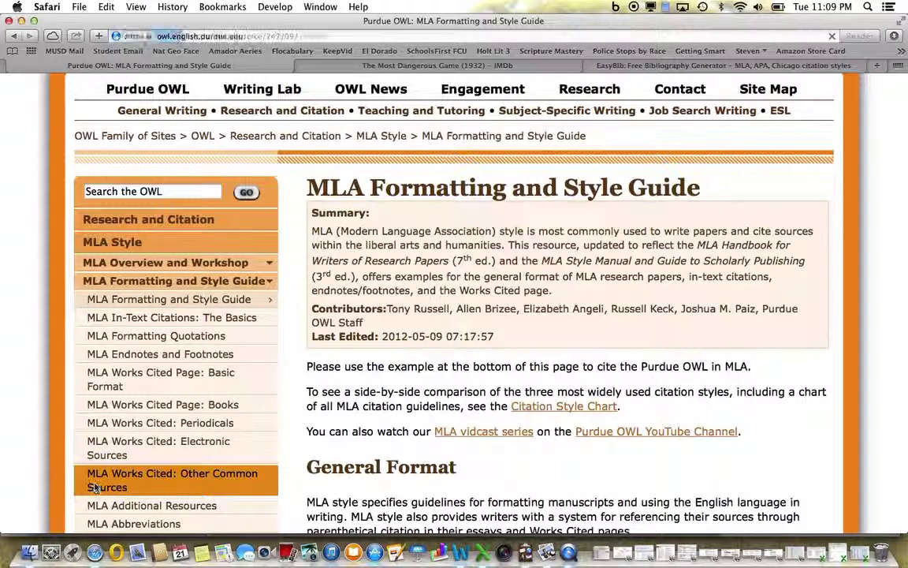
# - Look through the Other Common Sources page for the section on citing Films or Movies
pyautogui.scroll(-5, 378, 482)
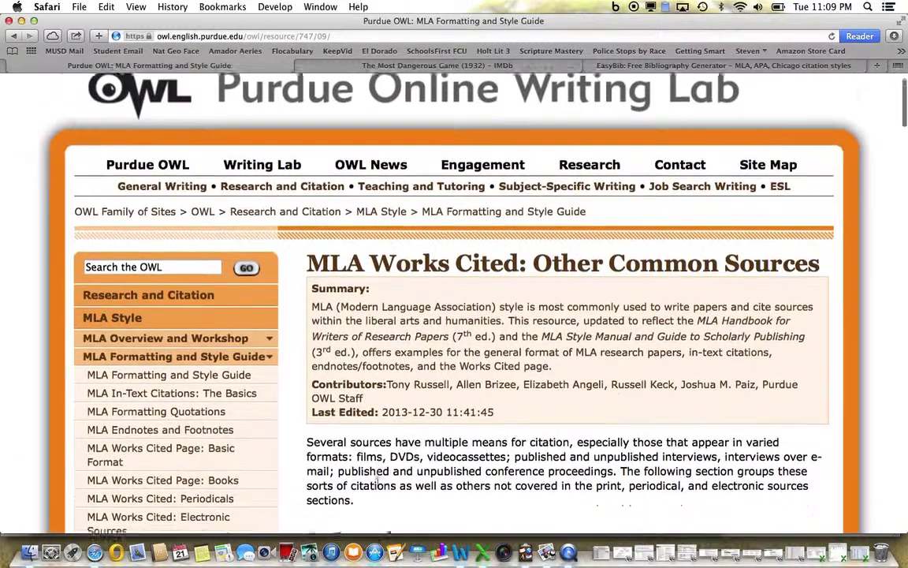
pyautogui.scroll(-3, 378, 482)
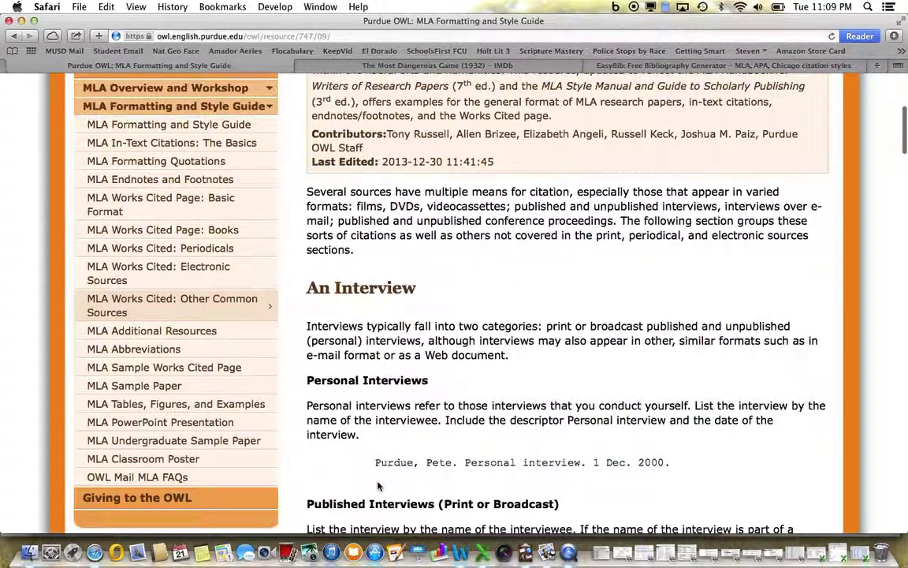
pyautogui.scroll(-7, 378, 485)
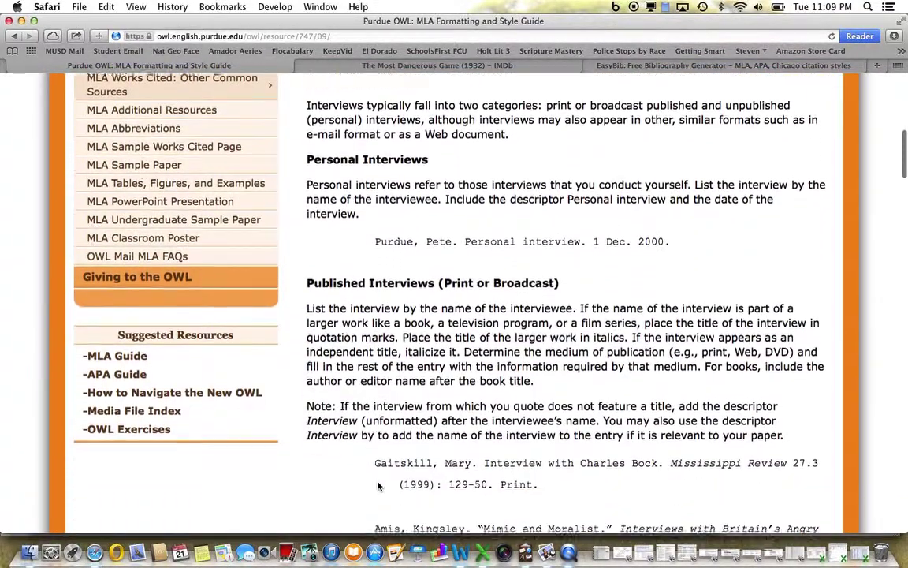
pyautogui.scroll(-3, 378, 482)
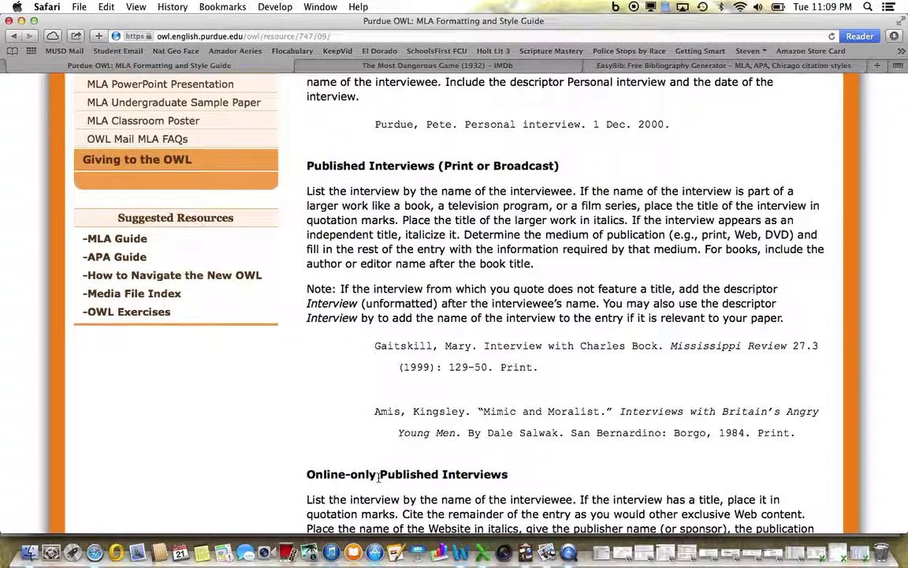
pyautogui.scroll(-5, 378, 476)
pyautogui.scroll(-3, 378, 477)
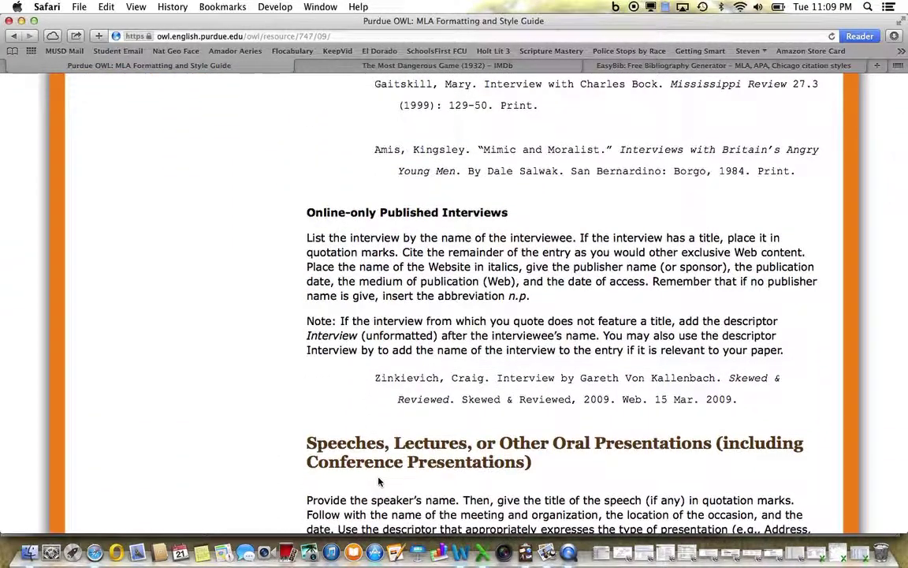
pyautogui.scroll(-6, 378, 481)
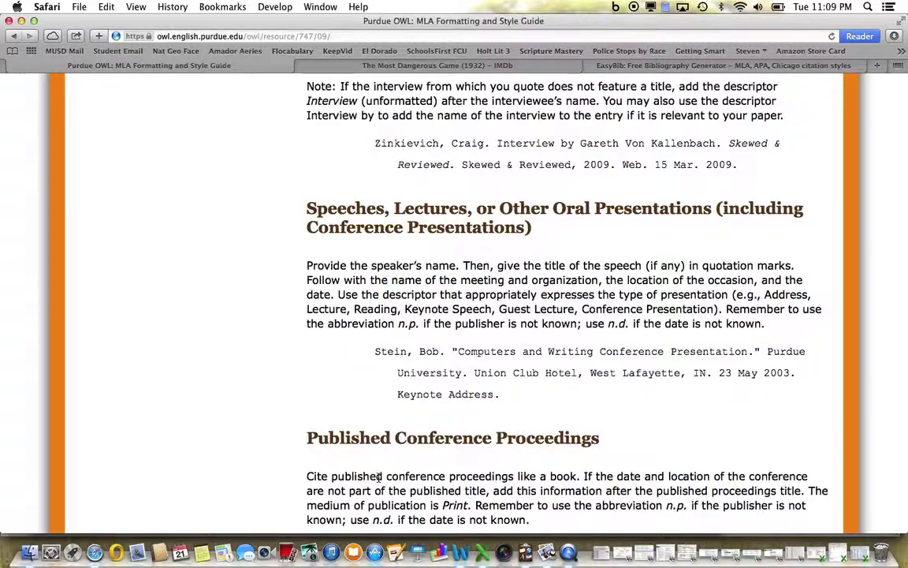
pyautogui.scroll(-10, 379, 477)
pyautogui.scroll(-4, 379, 477)
pyautogui.scroll(-4, 379, 476)
pyautogui.scroll(-8, 379, 477)
pyautogui.scroll(-2, 379, 473)
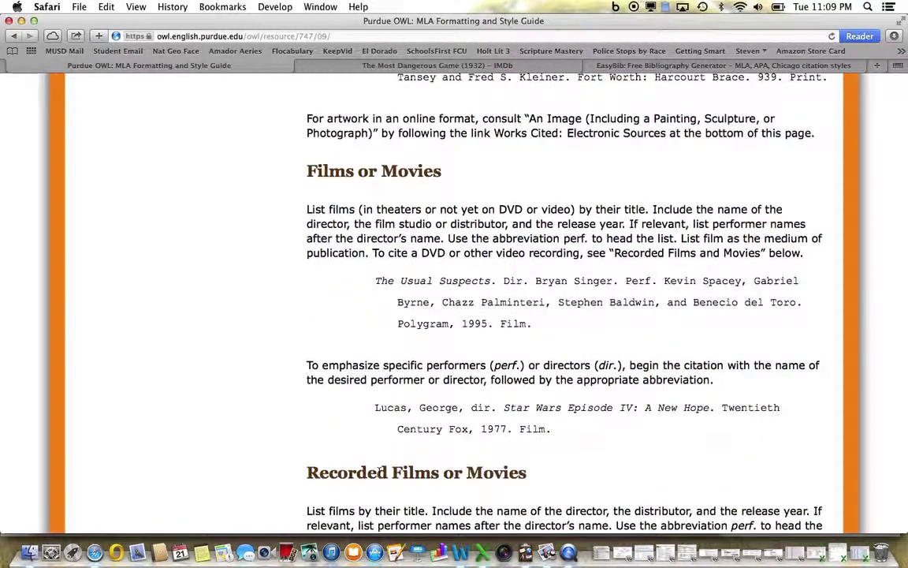
pyautogui.scroll(-7, 380, 471)
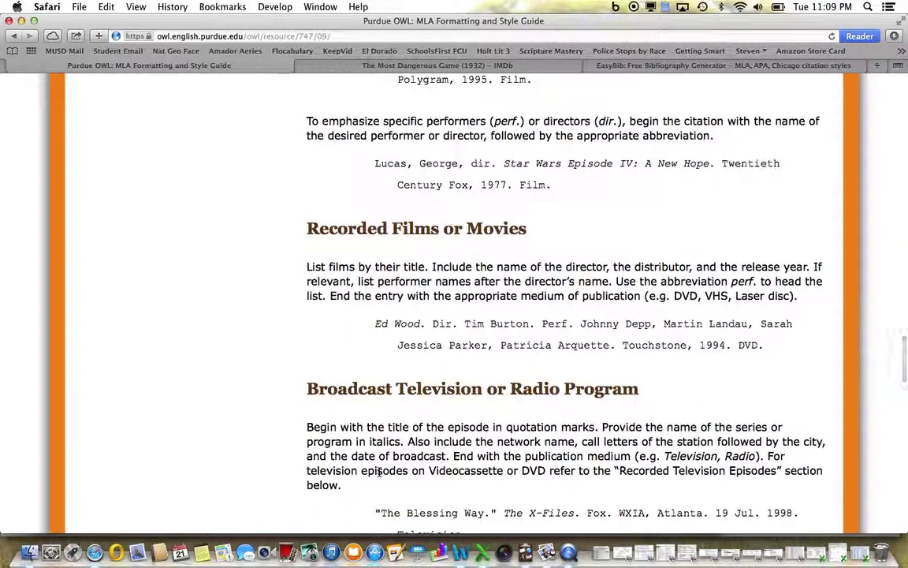
pyautogui.scroll(1, 380, 473)
pyautogui.scroll(6, 379, 470)
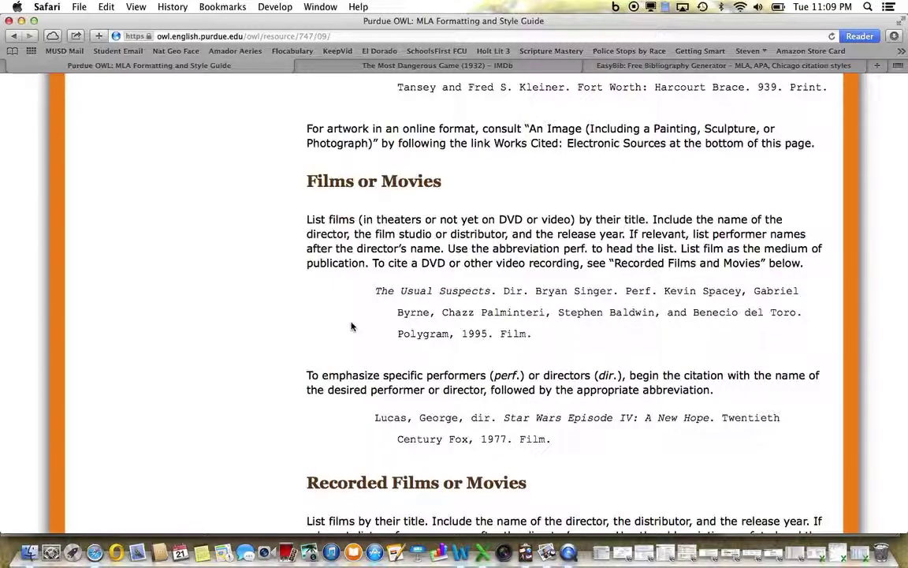
# - Examine the Films or Movies guidelines and the example citation for The Usual Suspects, highlighting its title, medium and full entry
pyautogui.moveTo(306, 220); pyautogui.dragTo(811, 270)
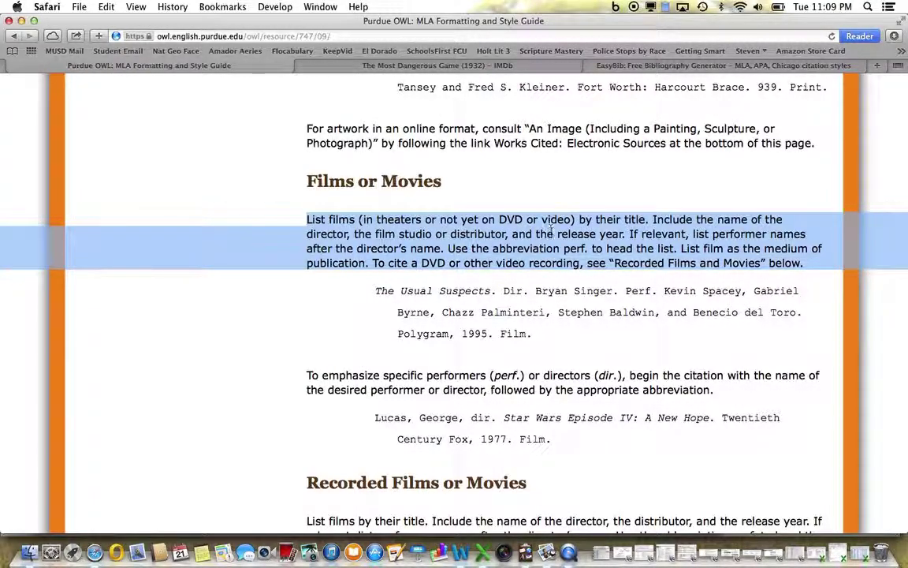
pyautogui.click(564, 287)
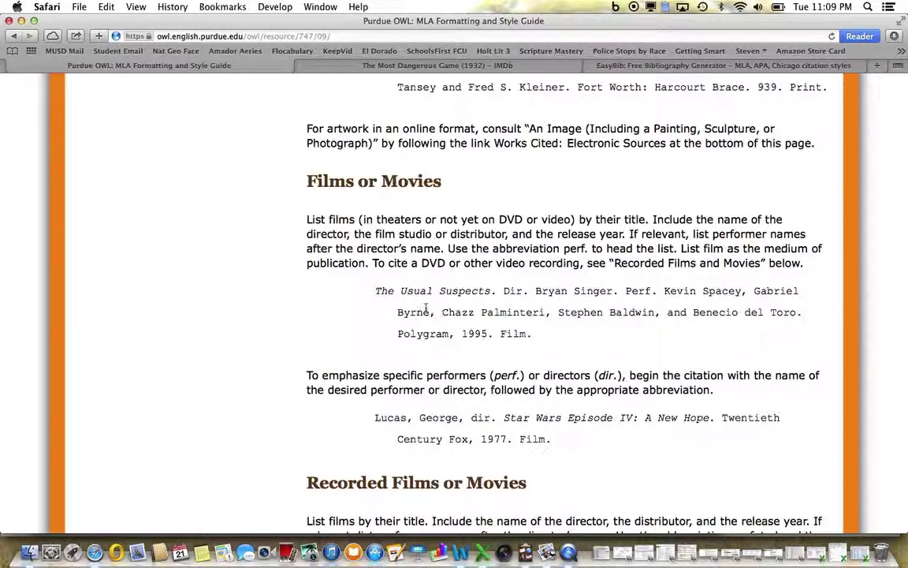
pyautogui.moveTo(375, 291); pyautogui.dragTo(499, 291)
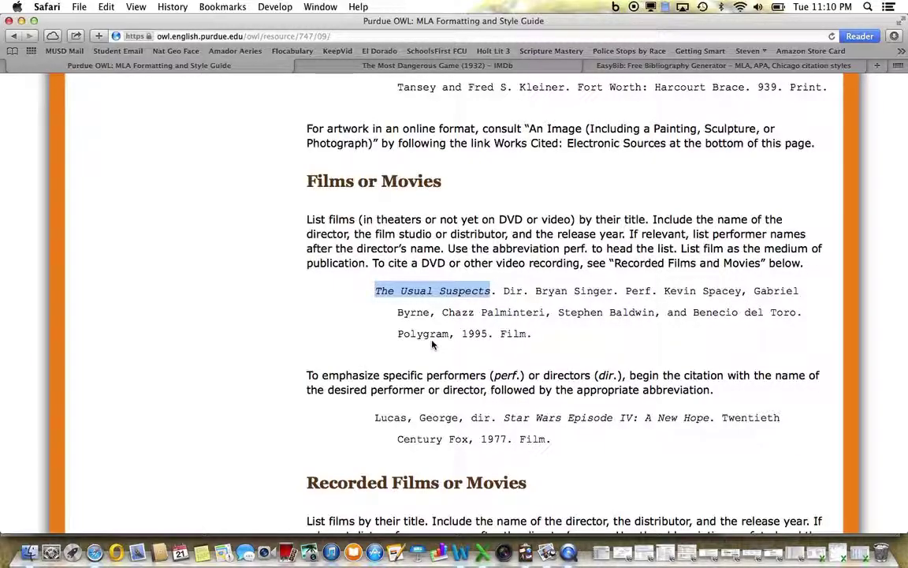
pyautogui.doubleClick(512, 334)
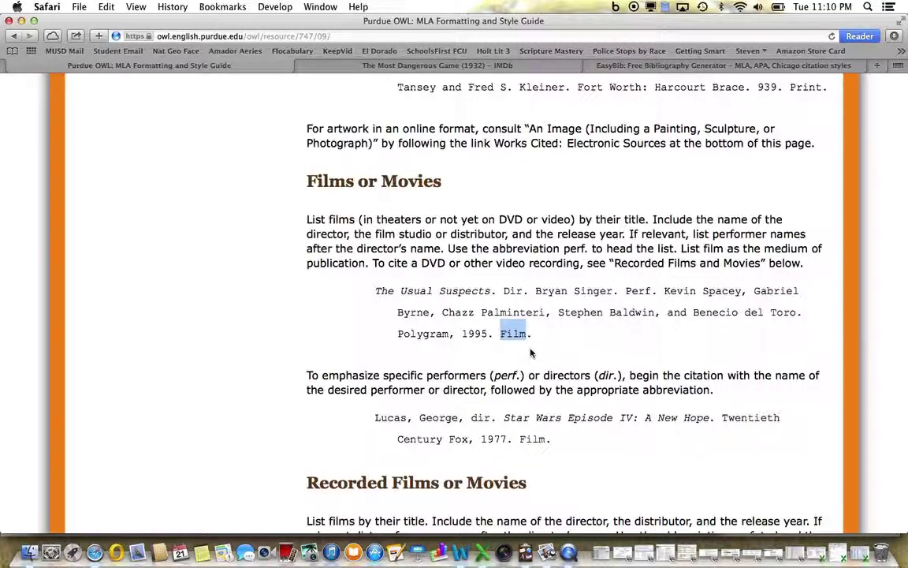
pyautogui.moveTo(535, 334); pyautogui.dragTo(363, 291)
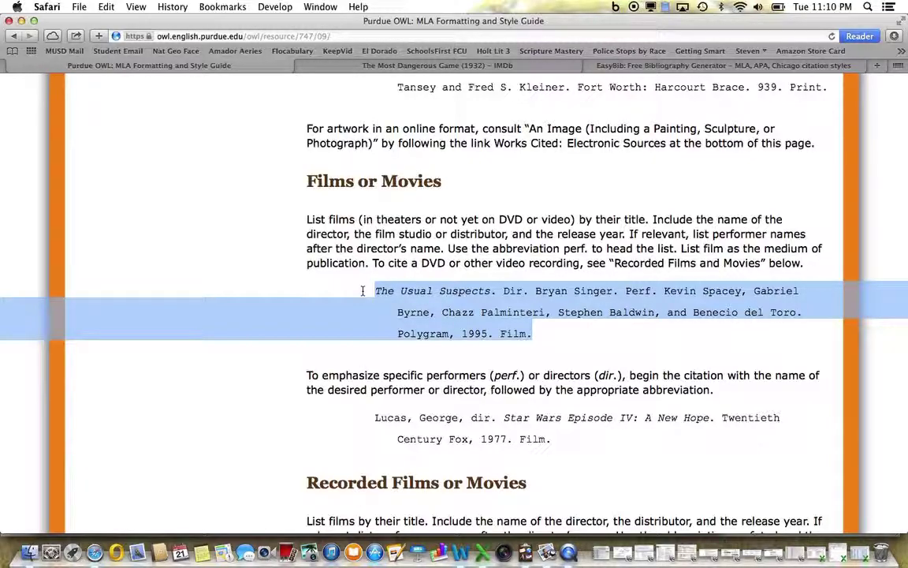
# - Switch to Microsoft Word and examine the title, performers, studio and medium in the Works Cited entry for The Most Dangerous Game film
pyautogui.press('super+Tab')
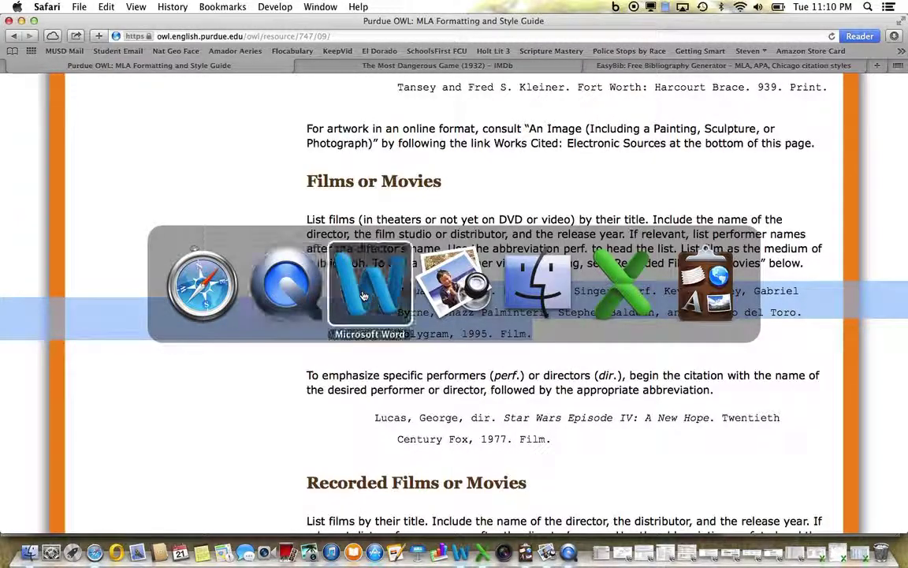
pyautogui.press('super+Tab')
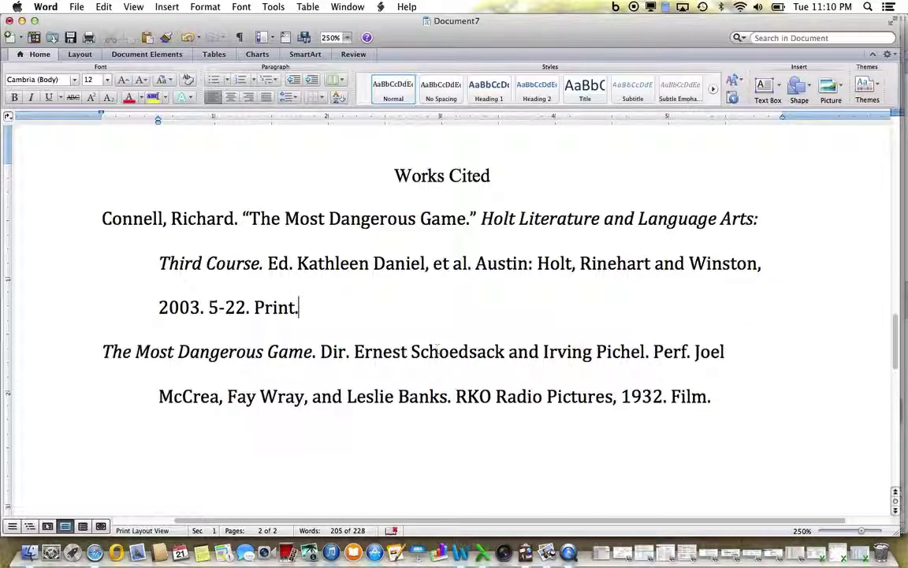
pyautogui.moveTo(103, 352); pyautogui.dragTo(308, 364)
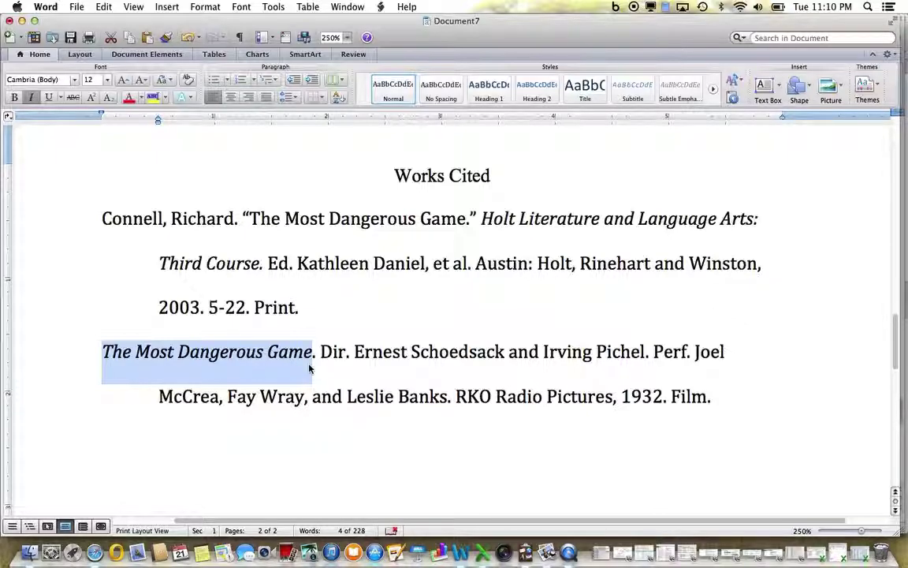
pyautogui.moveTo(319, 352); pyautogui.dragTo(447, 402)
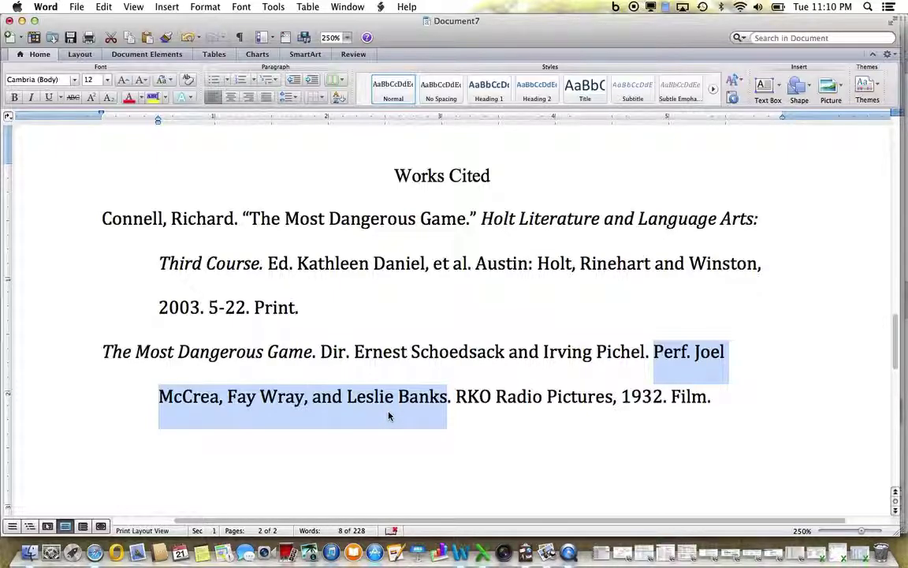
pyautogui.moveTo(458, 395); pyautogui.dragTo(602, 399)
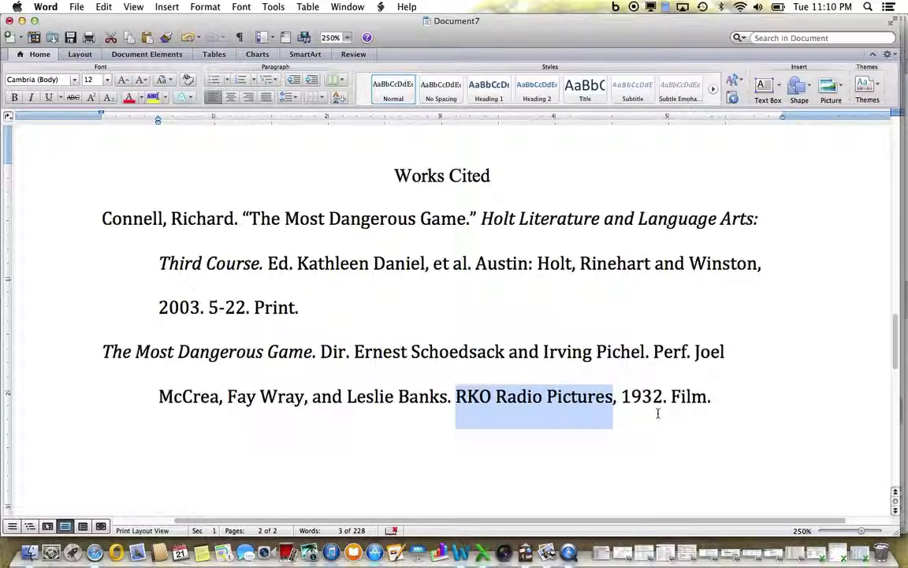
pyautogui.doubleClick(688, 397)
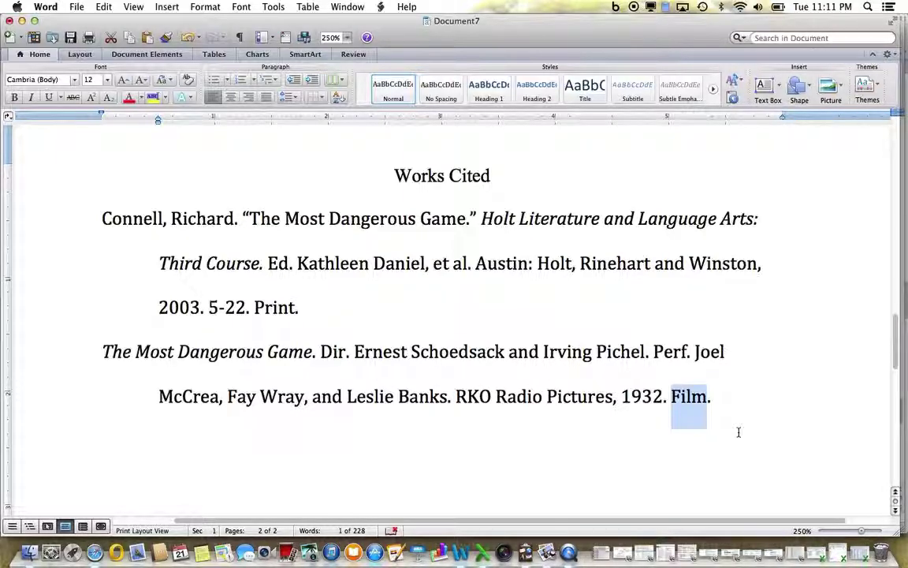
# - Place the insertion point right after "helpless" in the essay's sentence about how the movie portrays Eve, before the period
pyautogui.scroll(10, 738, 431)
pyautogui.scroll(10, 736, 426)
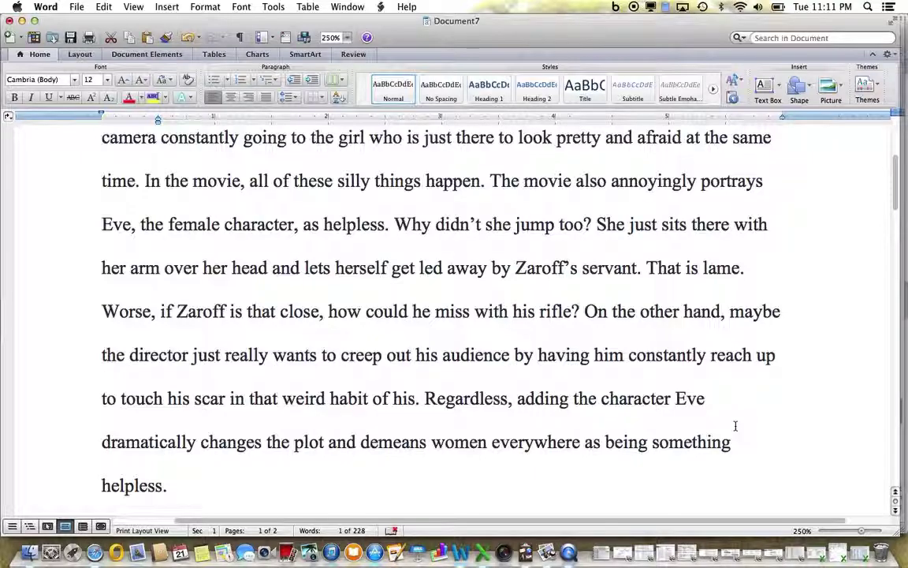
pyautogui.scroll(2, 735, 426)
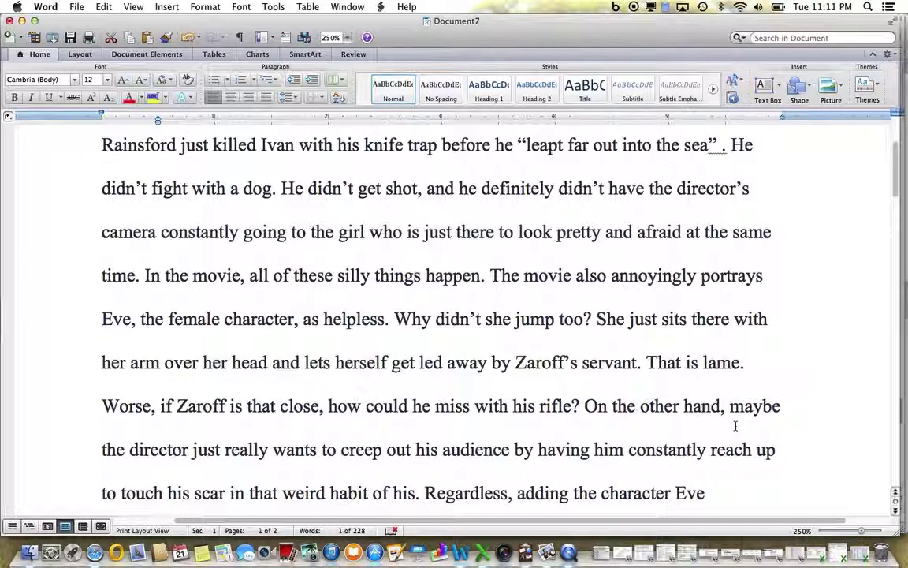
pyautogui.moveTo(489, 275); pyautogui.dragTo(391, 319)
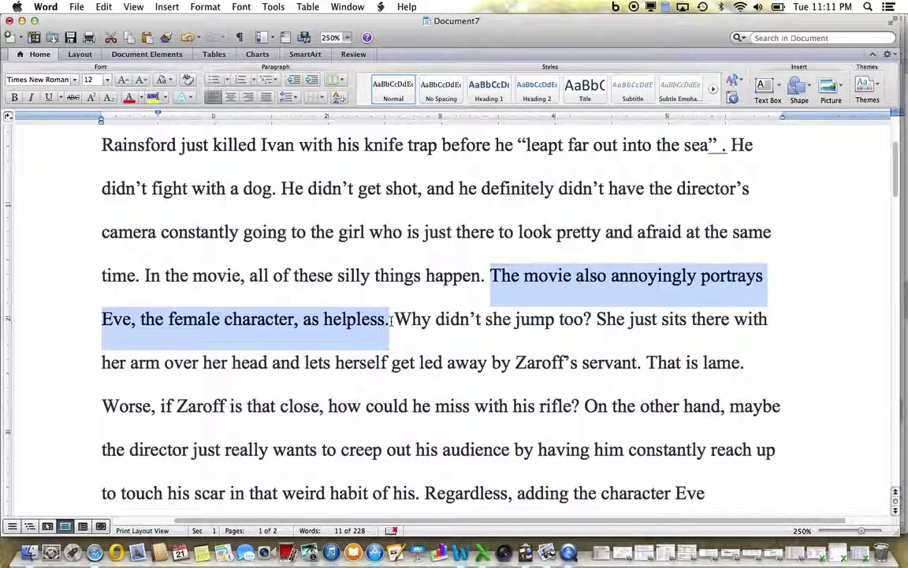
pyautogui.click(388, 319)
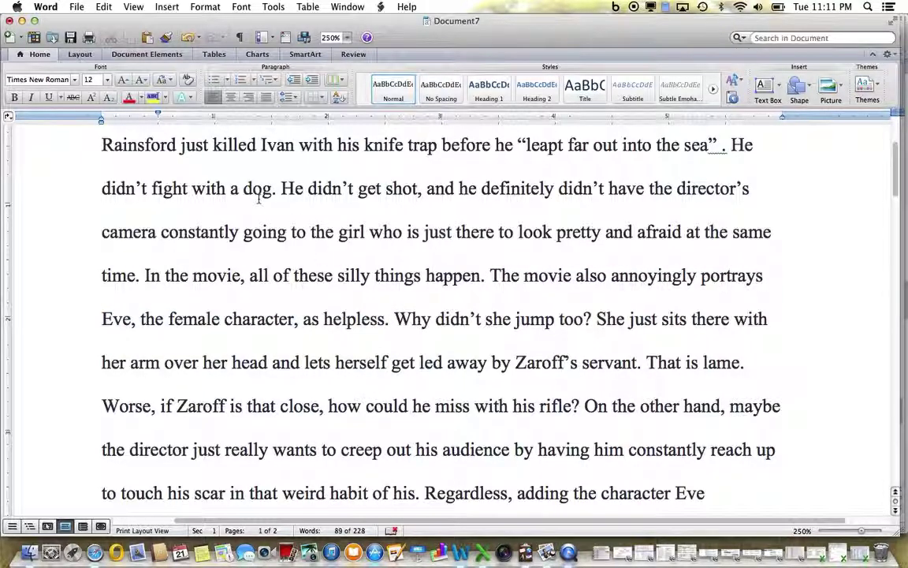
# - Choose MLA as the document's citation style in the reference settings
pyautogui.click(178, 54)
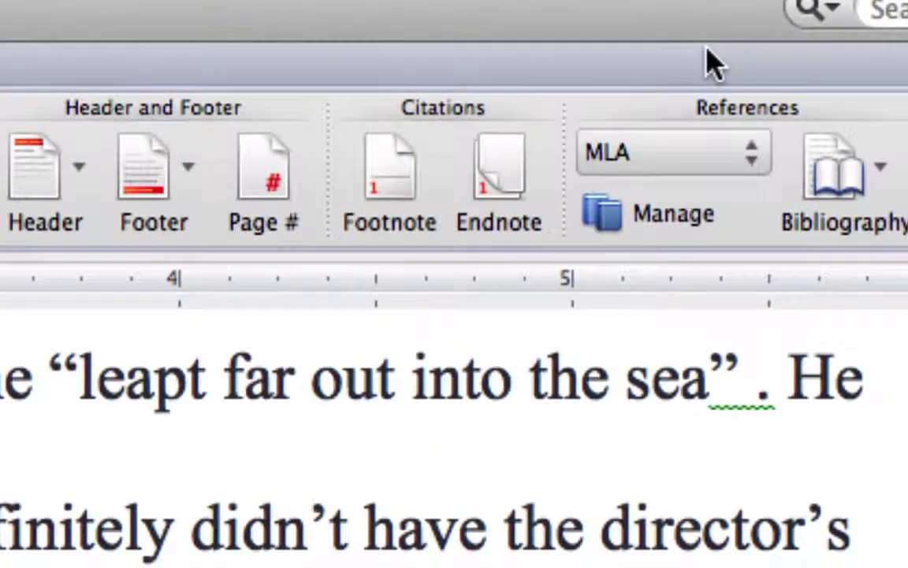
pyautogui.click(745, 164)
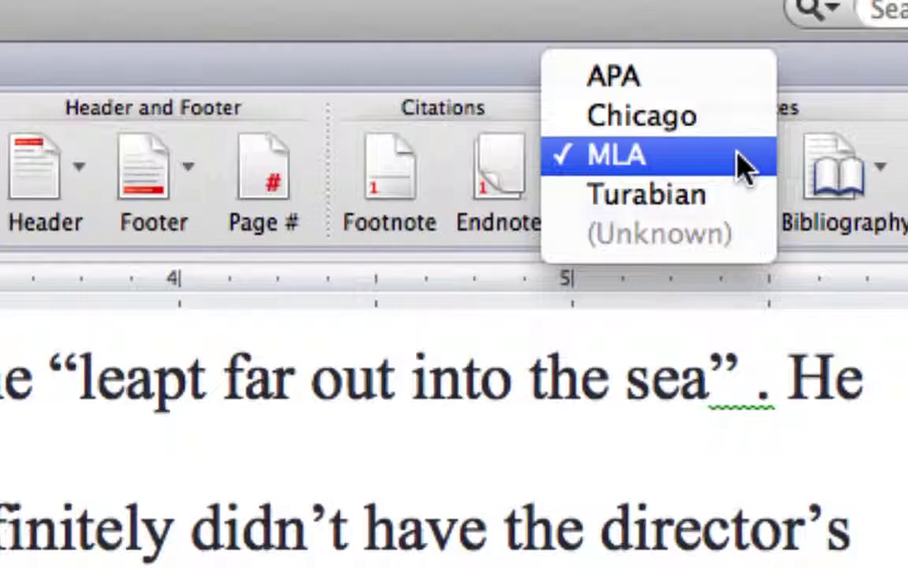
pyautogui.click(745, 167)
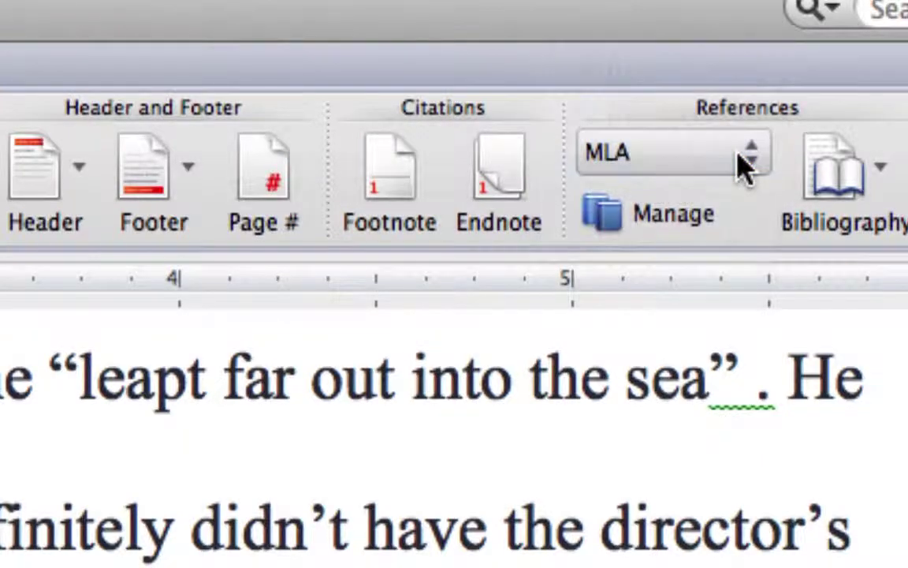
# - Start a new source in the citation manager, review the available source types and keep Film as the type
pyautogui.click(713, 227)
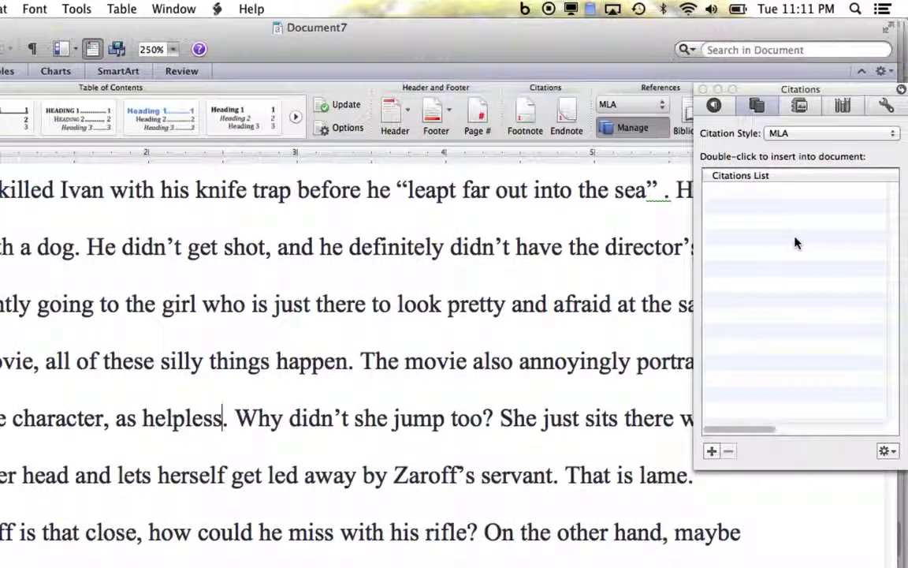
pyautogui.click(712, 452)
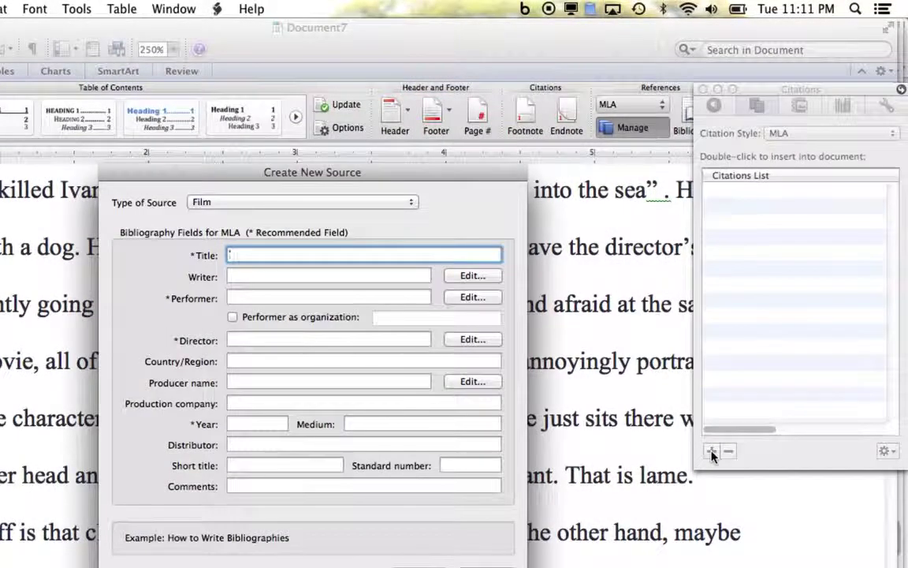
pyautogui.moveTo(288, 180); pyautogui.dragTo(328, 61)
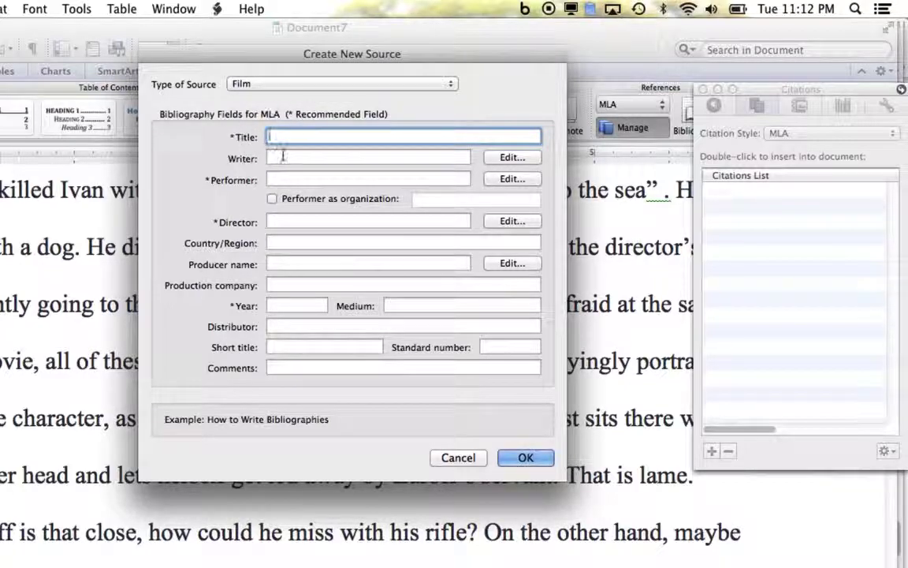
pyautogui.click(277, 87)
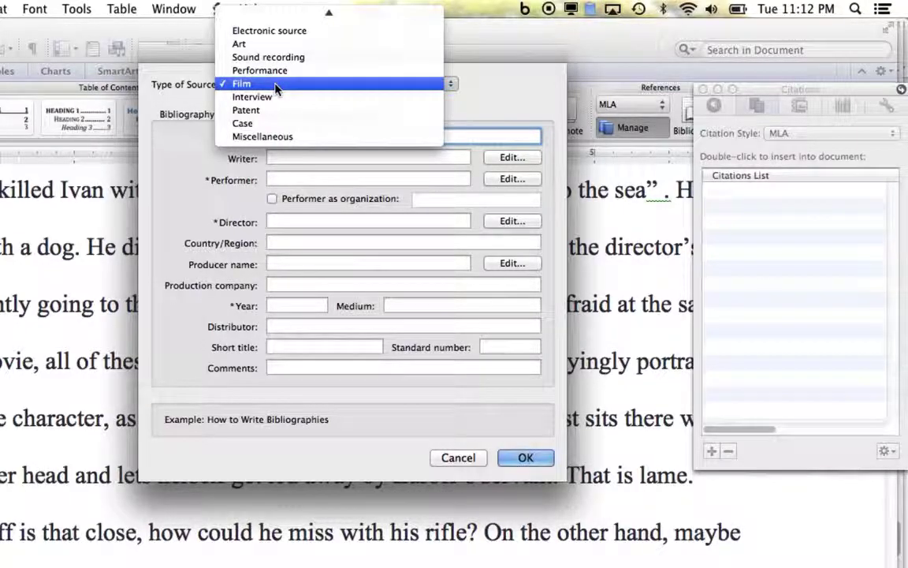
pyautogui.moveTo(292, 9)
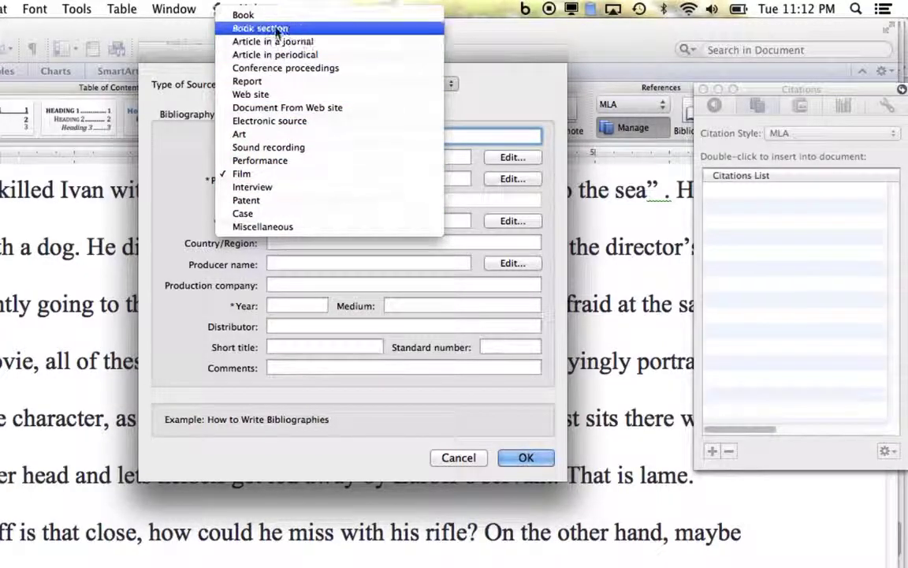
pyautogui.click(300, 244)
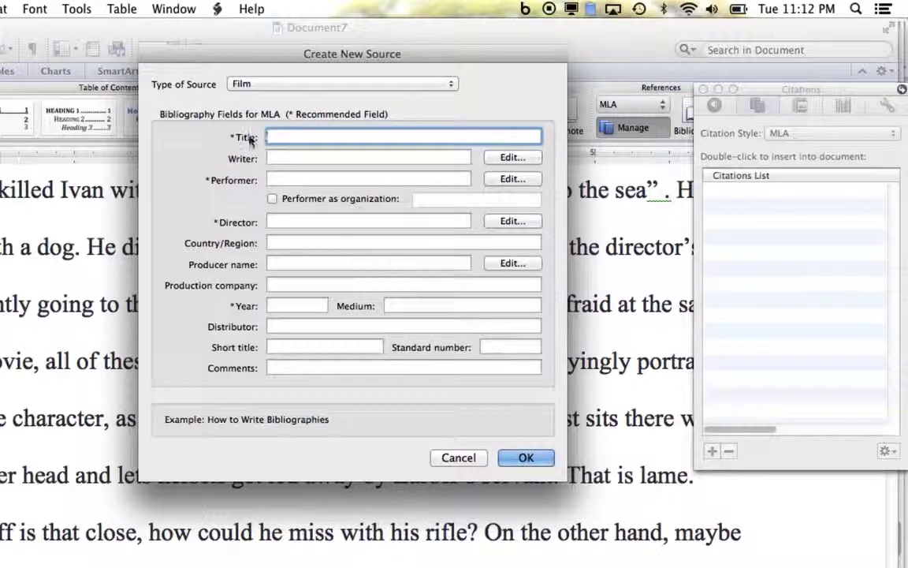
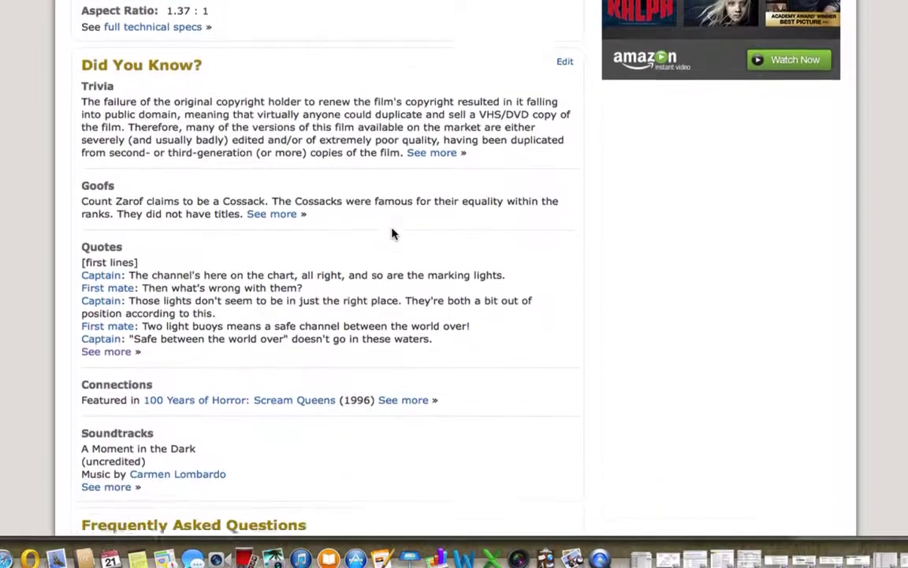
# - Examine the IMDb page for The Most Dangerous Game, checking its production company, directors, writers and stars
pyautogui.scroll(12, 394, 233)
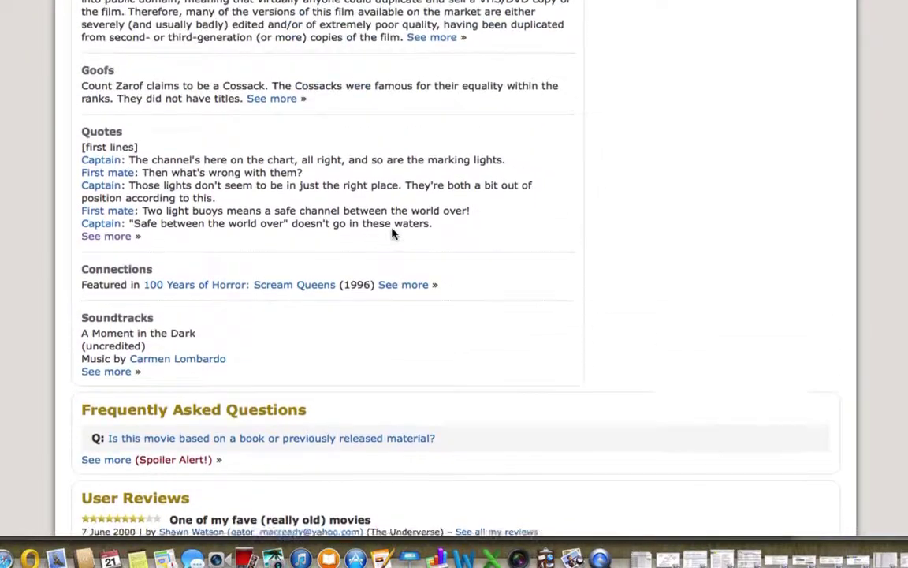
pyautogui.scroll(5, 393, 234)
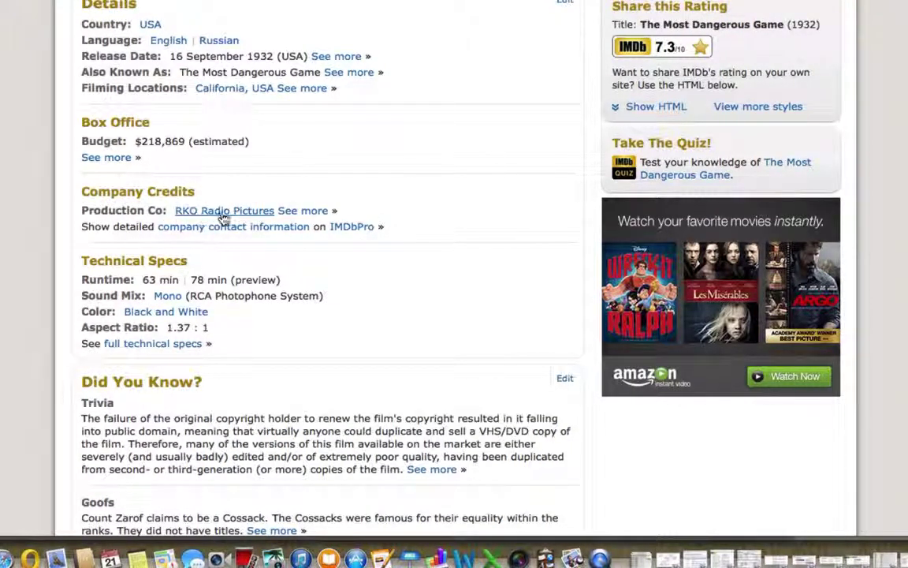
pyautogui.scroll(14, 399, 194)
pyautogui.scroll(20, 399, 189)
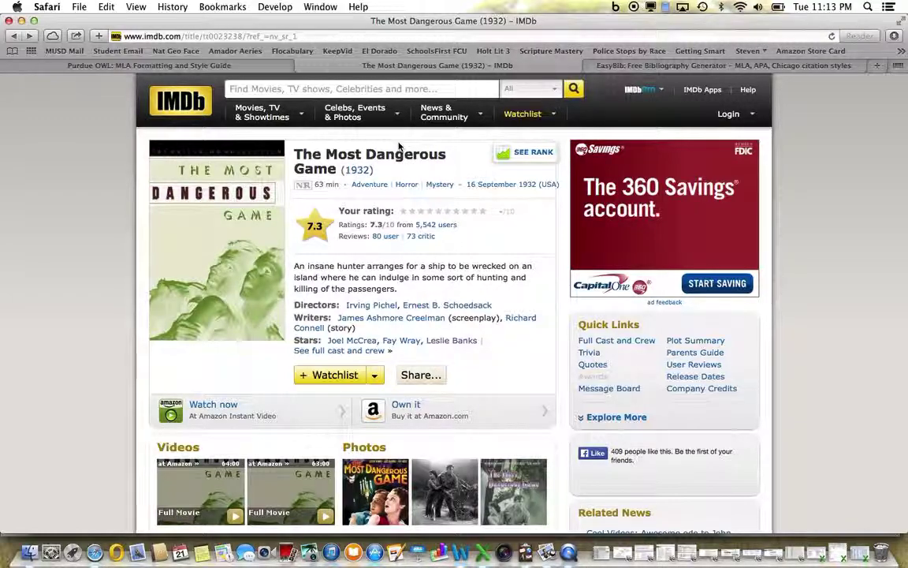
# - Switch to the EasyBib site and open its Film / Online Video citation form from the full list of source options
pyautogui.click(634, 68)
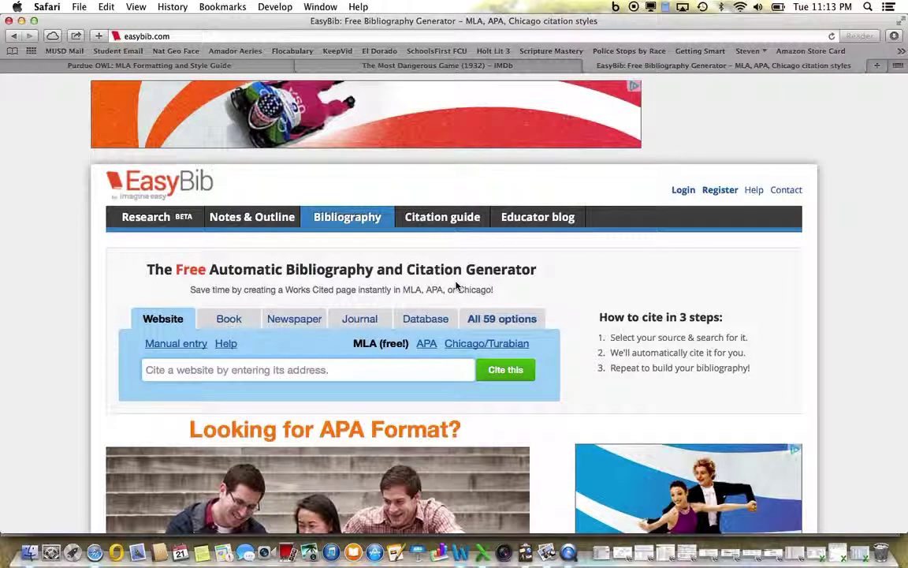
pyautogui.click(480, 325)
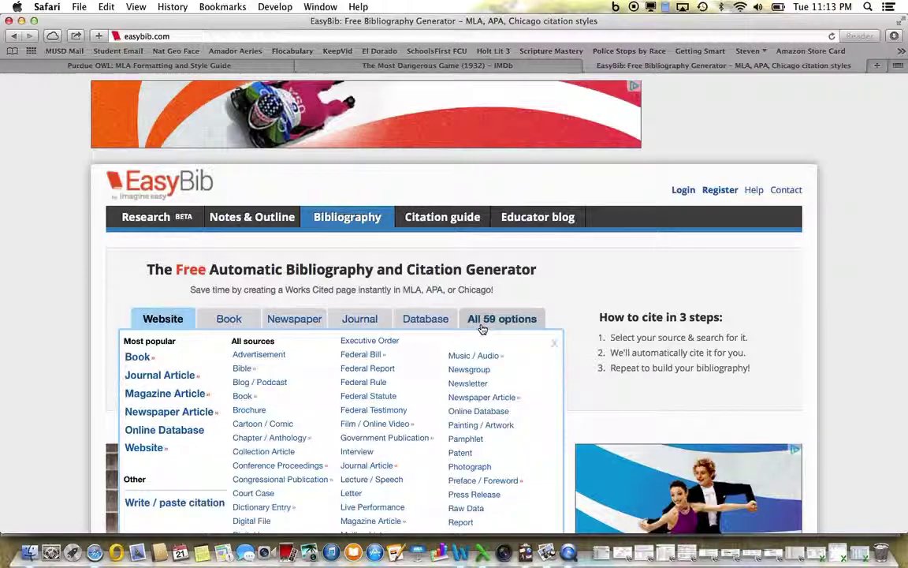
pyautogui.scroll(-3, 451, 413)
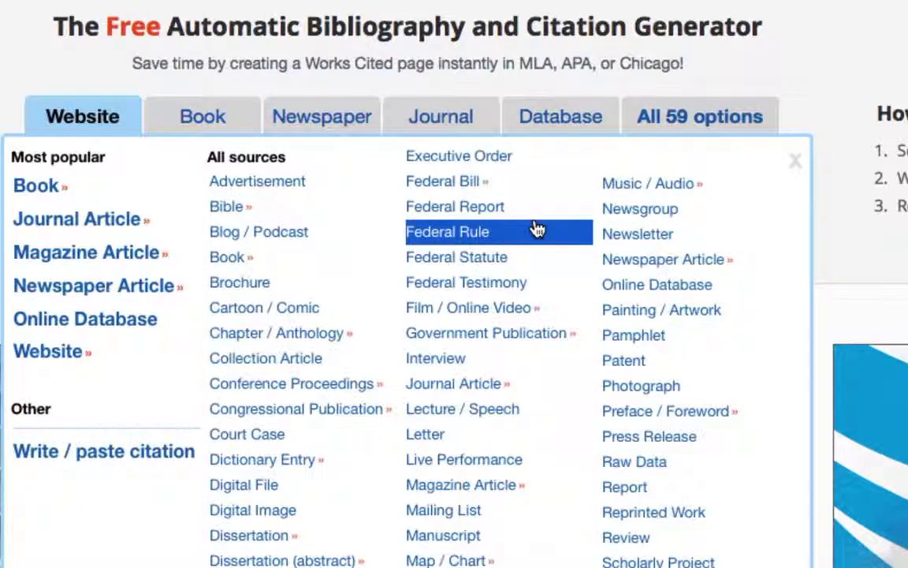
pyautogui.scroll(-2, 536, 229)
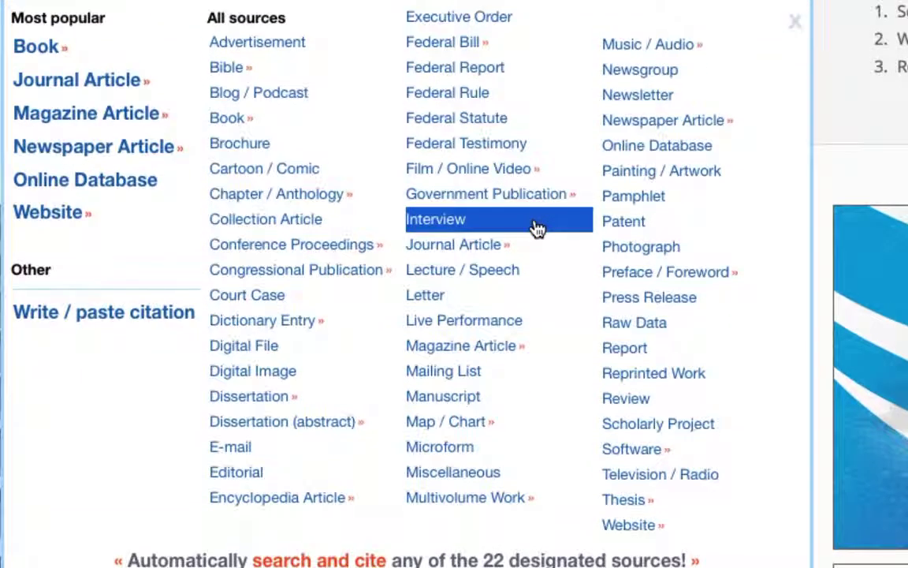
pyautogui.click(510, 172)
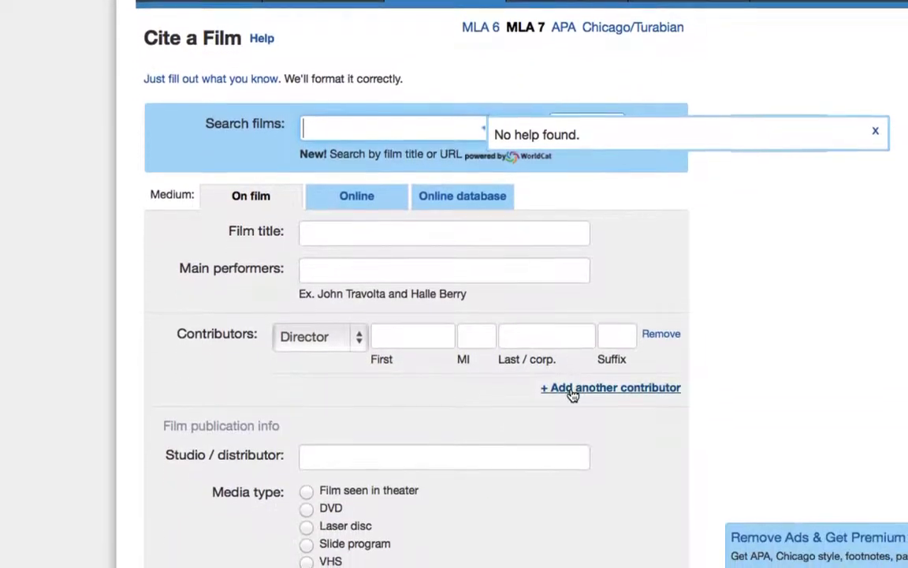
# - Examine the Cite a Film form's fields, including contributor roles, studio, media type and year, keeping Director as the contributor role
pyautogui.scroll(-1, 573, 394)
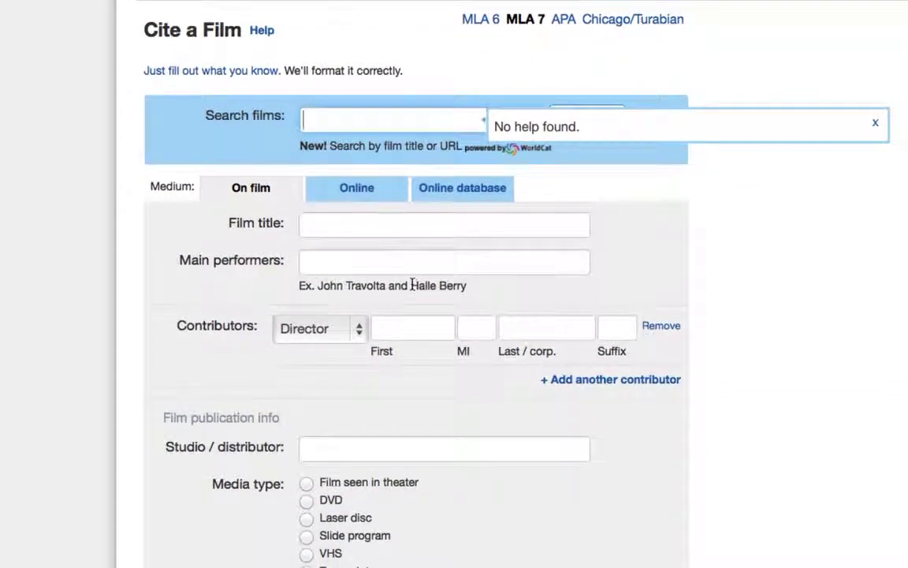
pyautogui.scroll(-5, 346, 271)
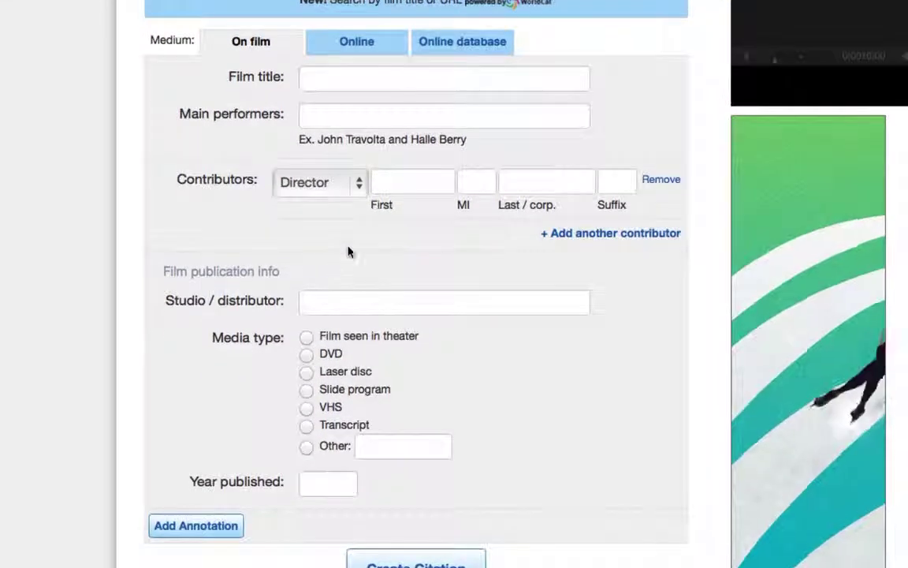
pyautogui.click(359, 183)
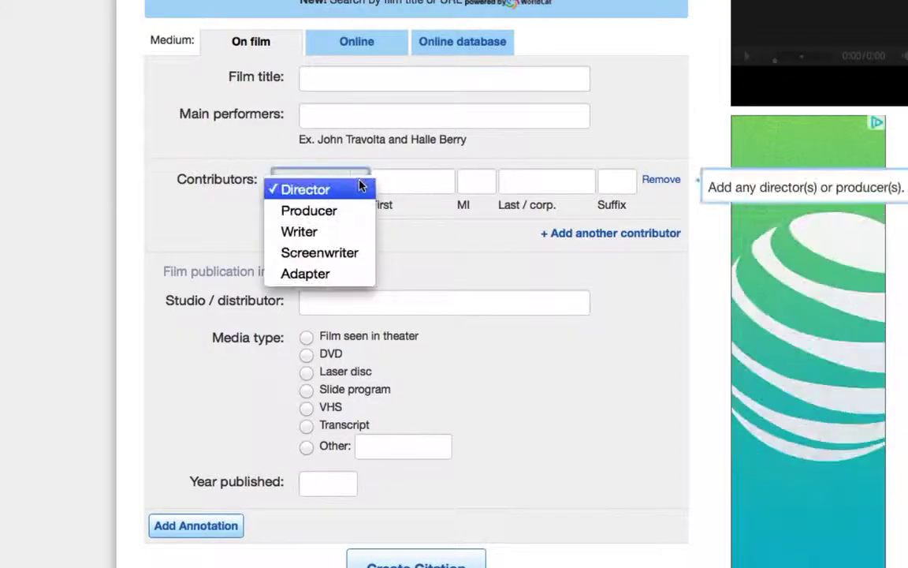
pyautogui.click(358, 188)
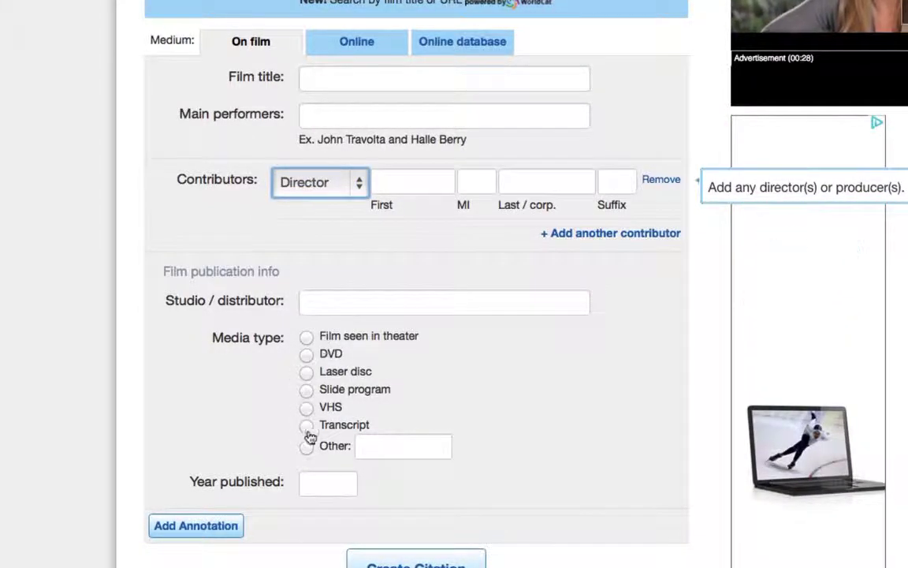
pyautogui.scroll(-2, 323, 446)
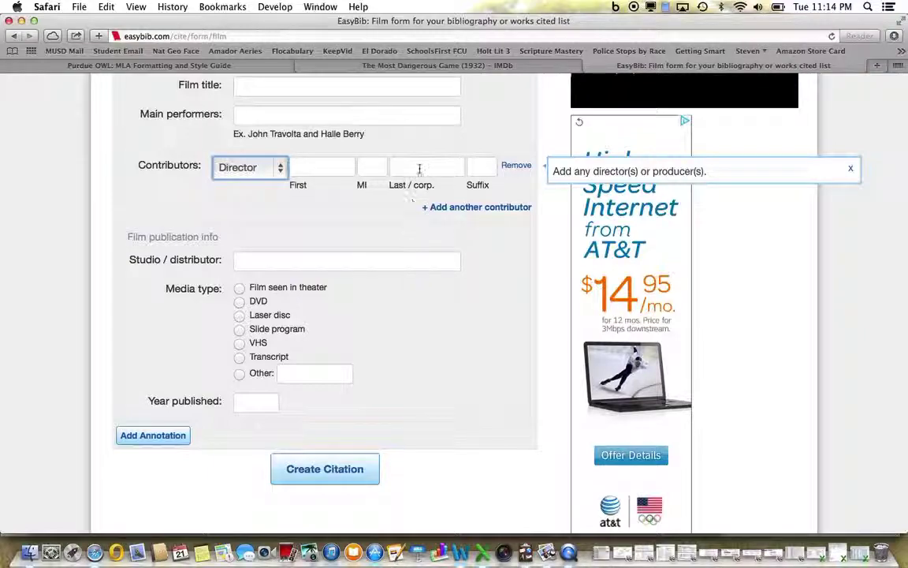
# - Switch back to Microsoft Word, cancel the new source form and close the citation manager
pyautogui.press('super+Tab')
pyautogui.press('super+Tab')
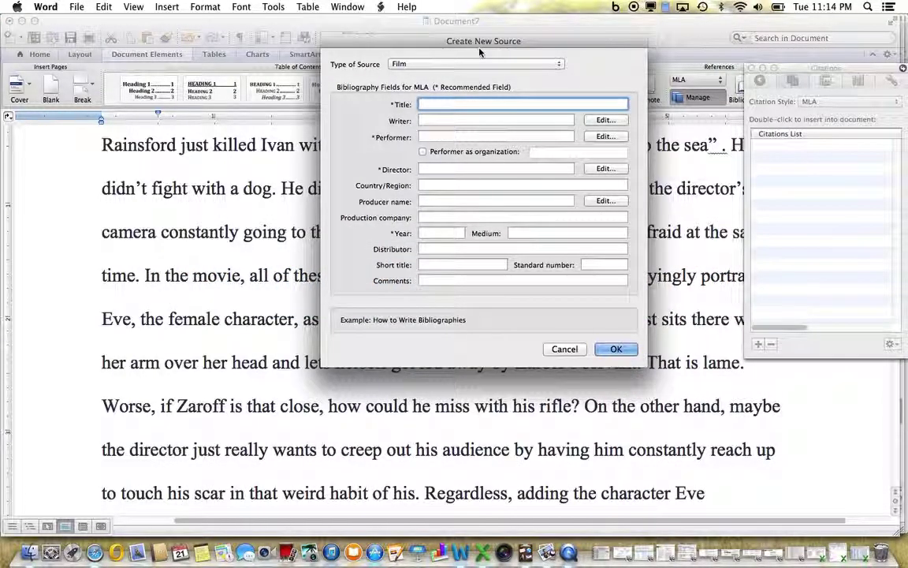
pyautogui.click(564, 349)
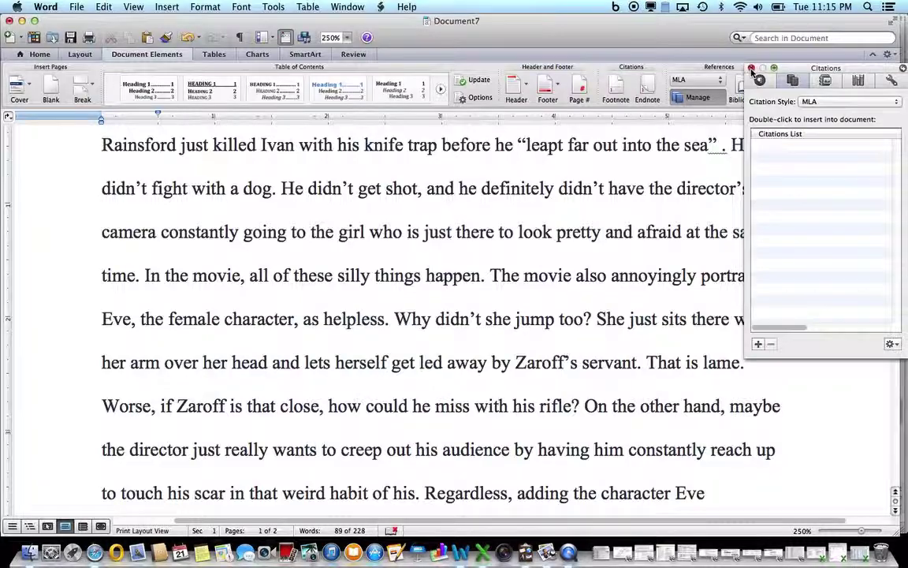
pyautogui.click(687, 96)
# - View the built-in Bibliography and Works Cited formats, and go to the essay's Works Cited page
pyautogui.click(757, 88)
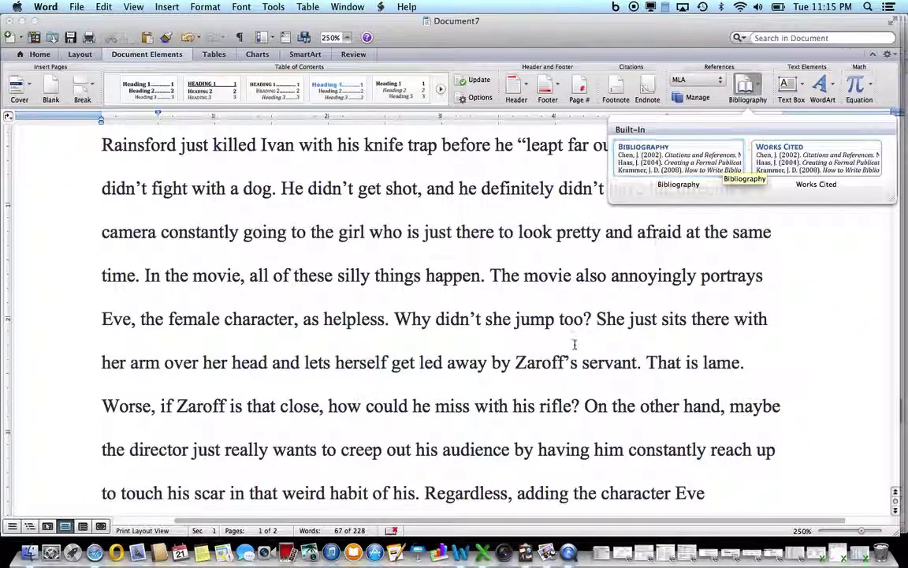
pyautogui.click(816, 162)
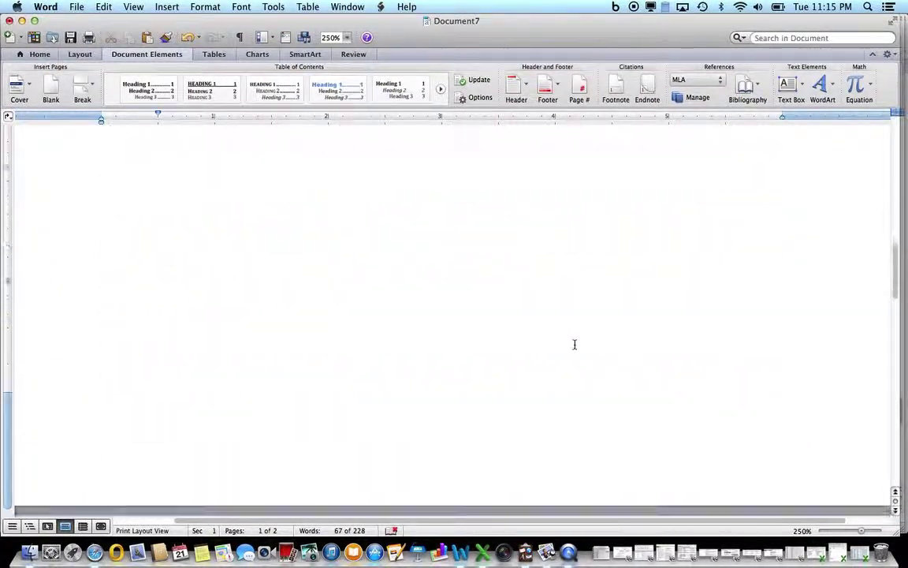
pyautogui.scroll(-5, 574, 344)
pyautogui.scroll(2, 574, 345)
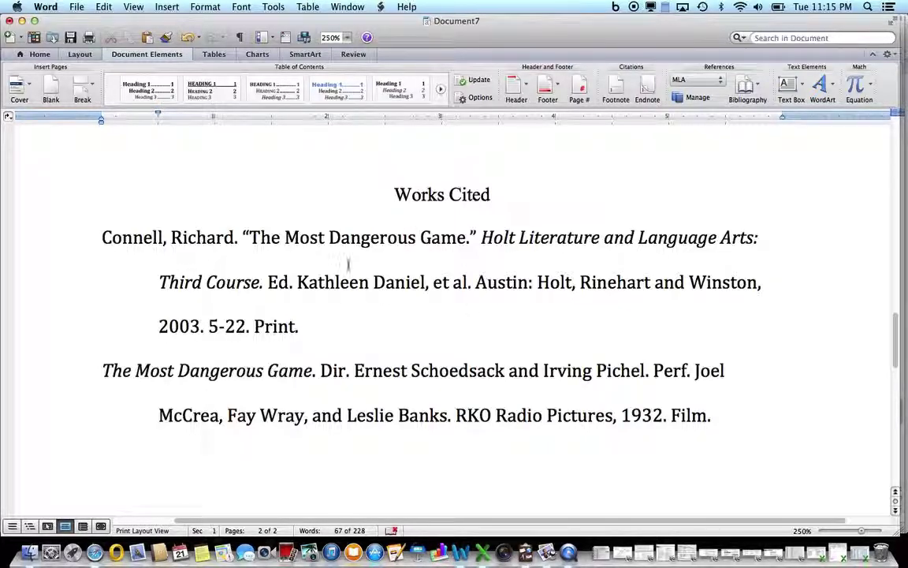
# - Examine the short story's Works Cited entry, highlighting its author, title, editors, city, publisher and medium in turn
pyautogui.moveTo(101, 237); pyautogui.dragTo(230, 239)
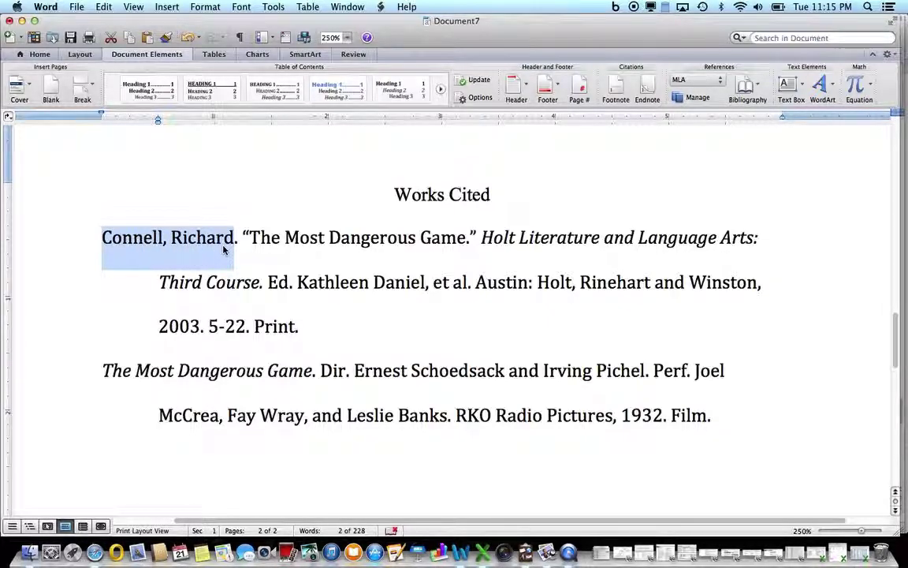
pyautogui.moveTo(183, 217); pyautogui.dragTo(477, 249)
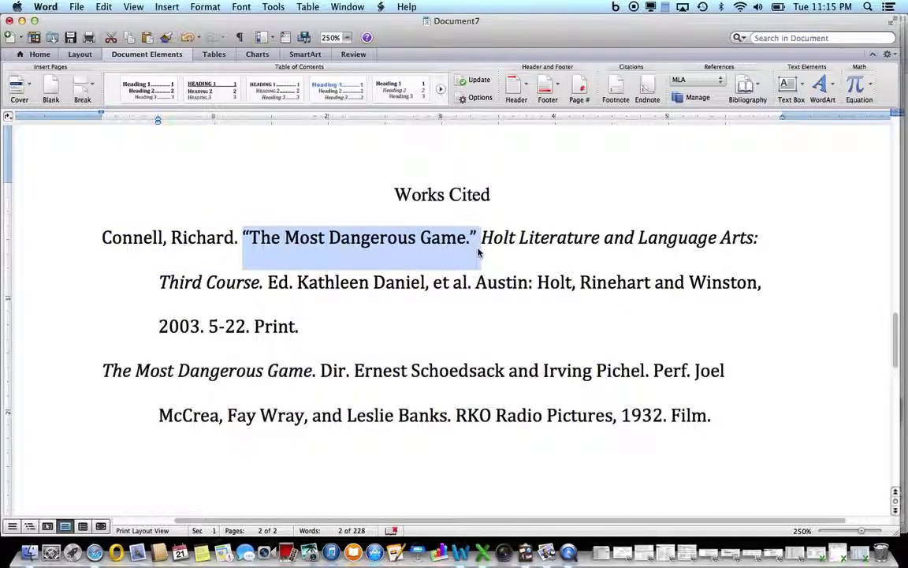
pyautogui.click(485, 240)
pyautogui.moveTo(483, 238); pyautogui.dragTo(460, 284)
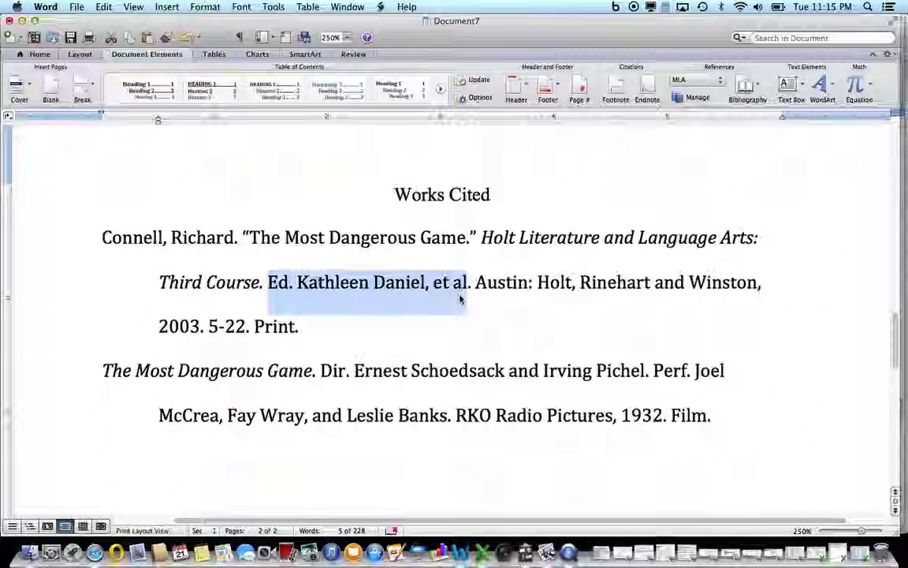
pyautogui.doubleClick(501, 281)
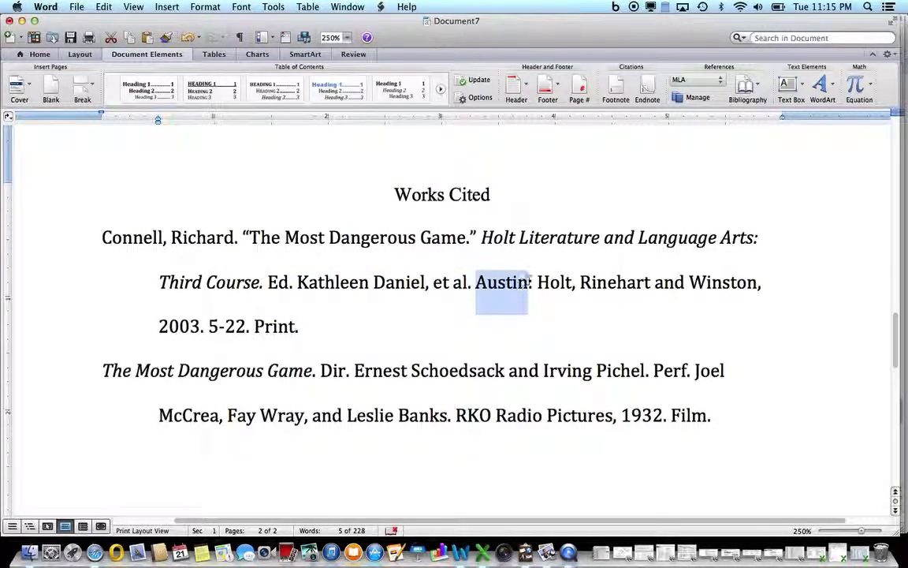
pyautogui.moveTo(536, 282); pyautogui.dragTo(747, 310)
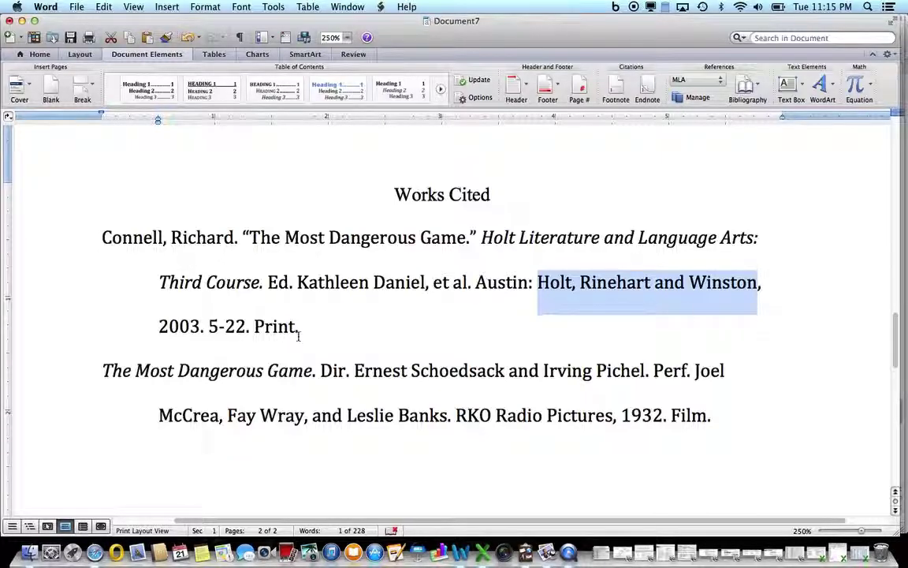
pyautogui.moveTo(159, 327); pyautogui.dragTo(295, 327)
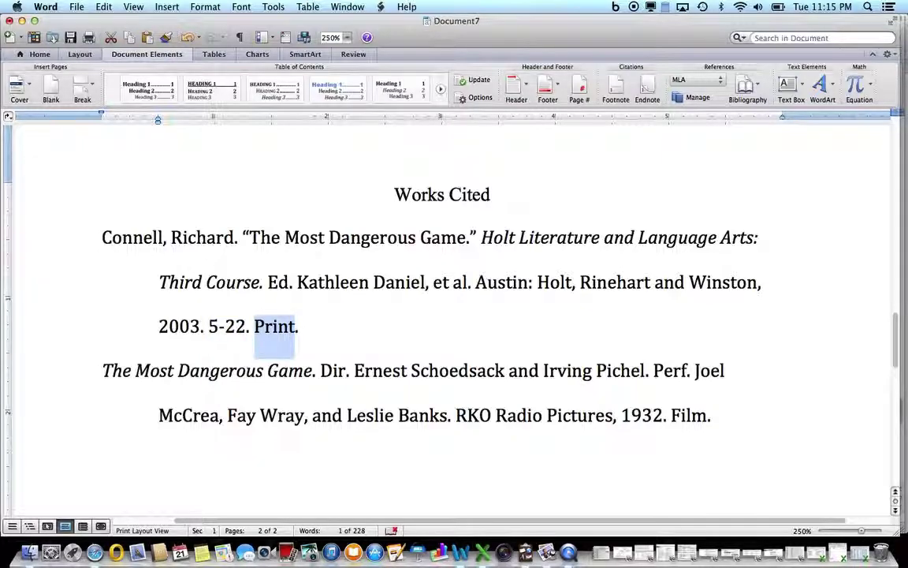
pyautogui.click(298, 327)
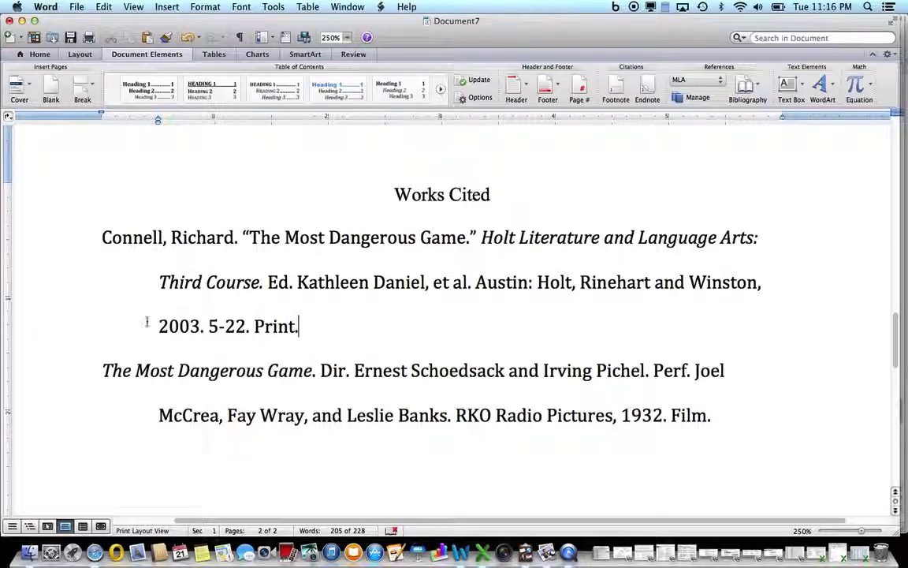
# - Select the whole short story entry in the Works Cited and remove its hanging indent, aligning every line with the left margin
pyautogui.moveTo(301, 329); pyautogui.dragTo(109, 237)
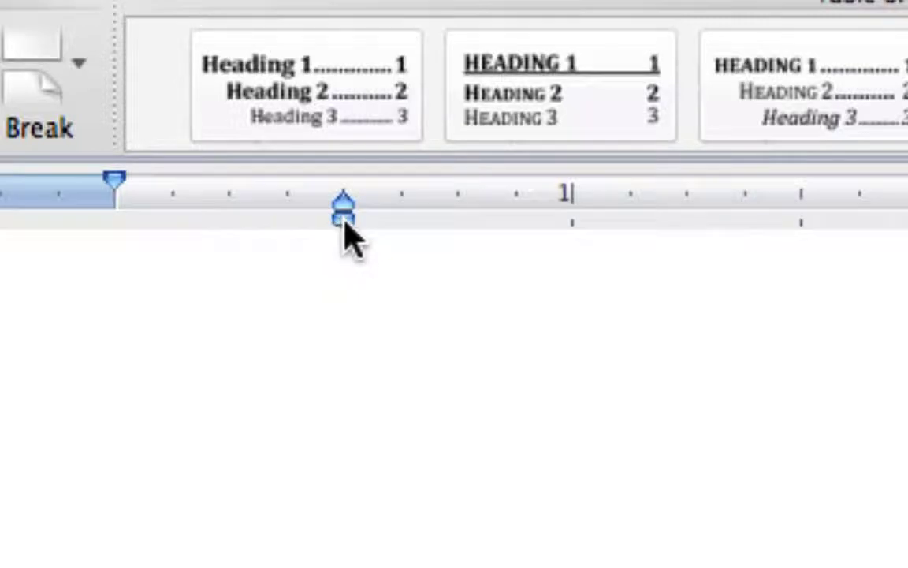
pyautogui.moveTo(344, 225)
pyautogui.mouseDown()
pyautogui.moveTo(276, 221)
pyautogui.moveTo(332, 225)
pyautogui.moveTo(347, 208)
pyautogui.moveTo(123, 210)
pyautogui.mouseUp()
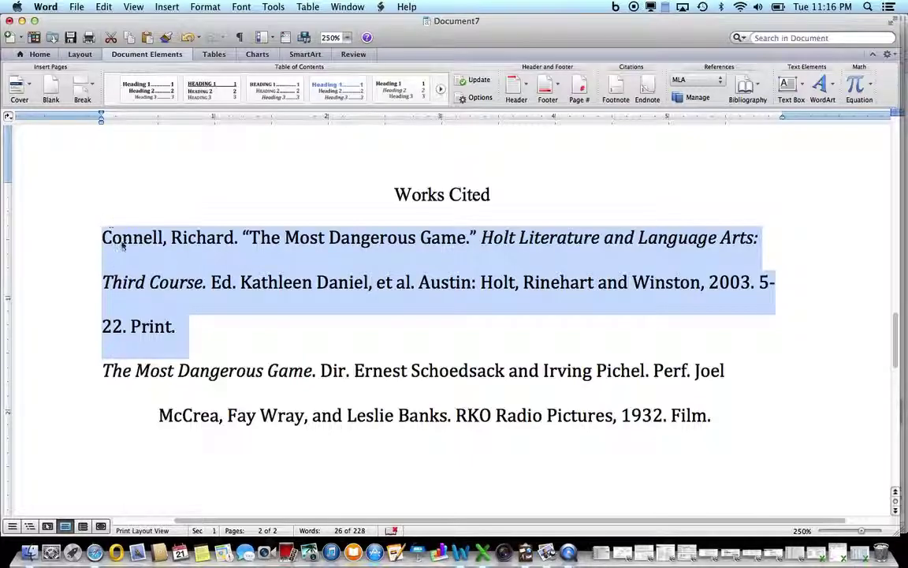
# - Apply a 0.5" hanging indent to the selected short story entry in the Works Cited
pyautogui.rightClick(185, 243)
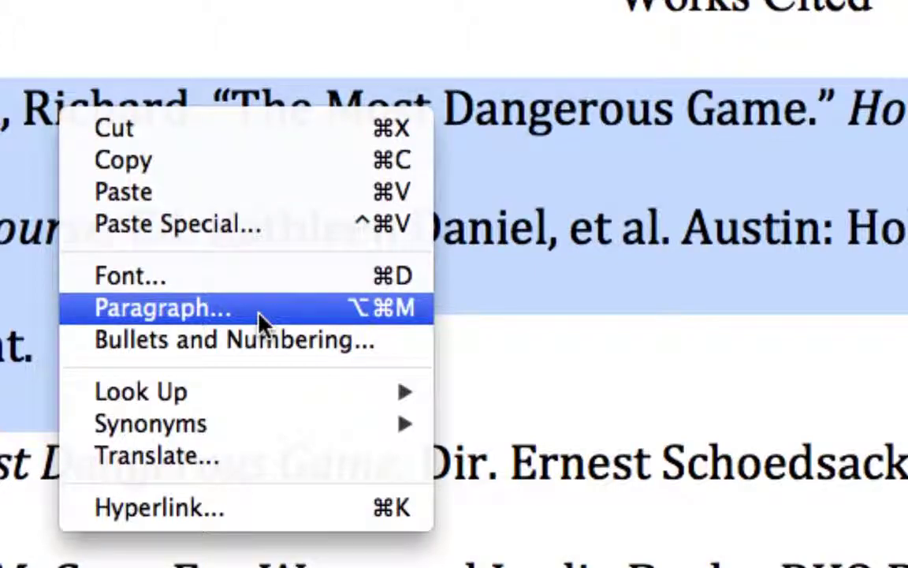
pyautogui.click(259, 313)
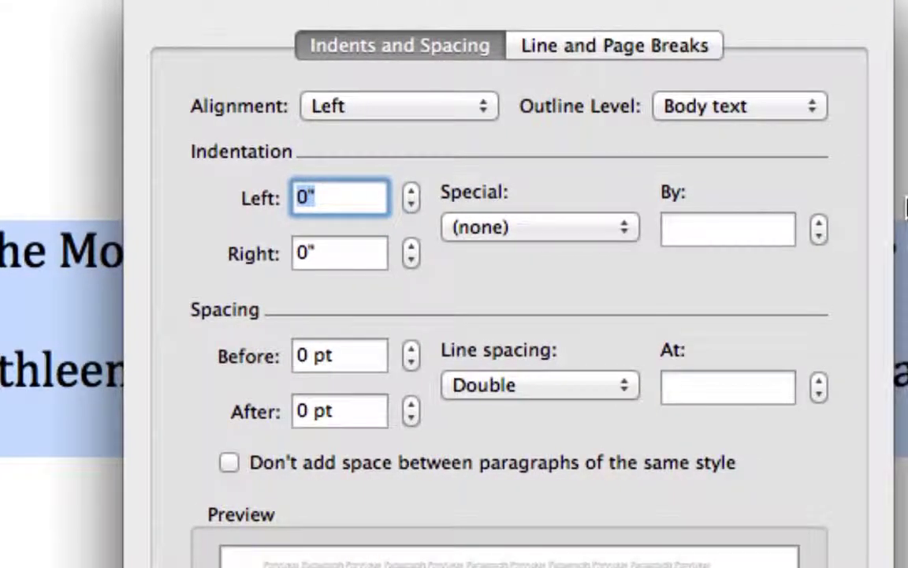
pyautogui.click(628, 230)
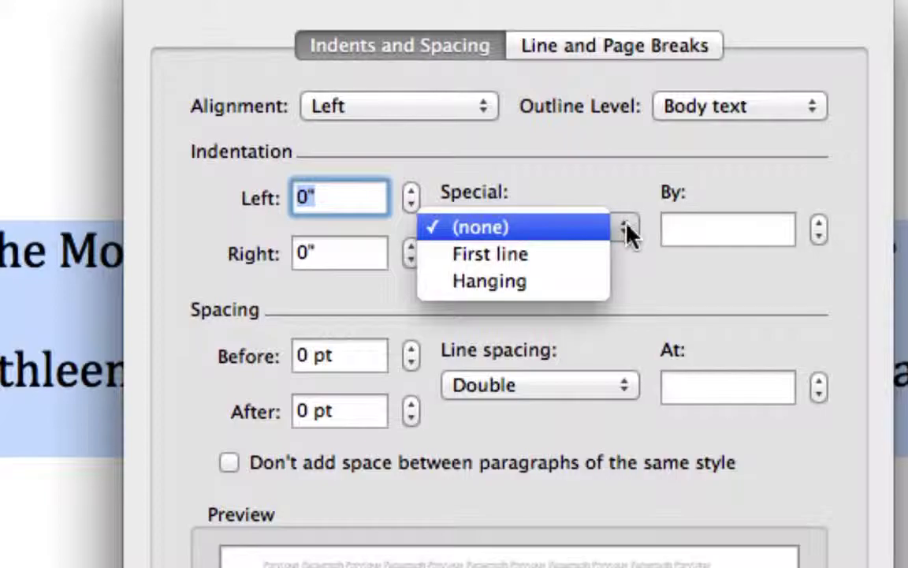
pyautogui.click(583, 291)
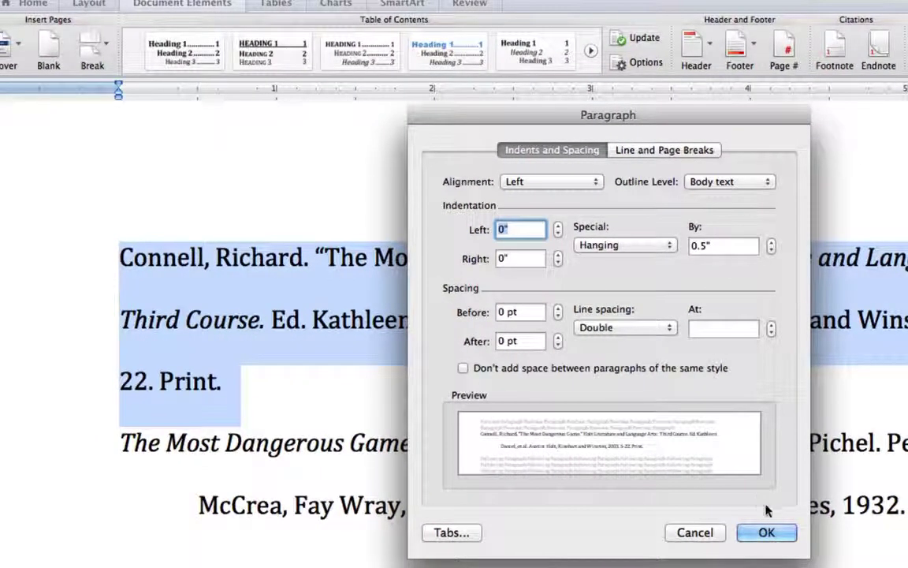
pyautogui.click(766, 531)
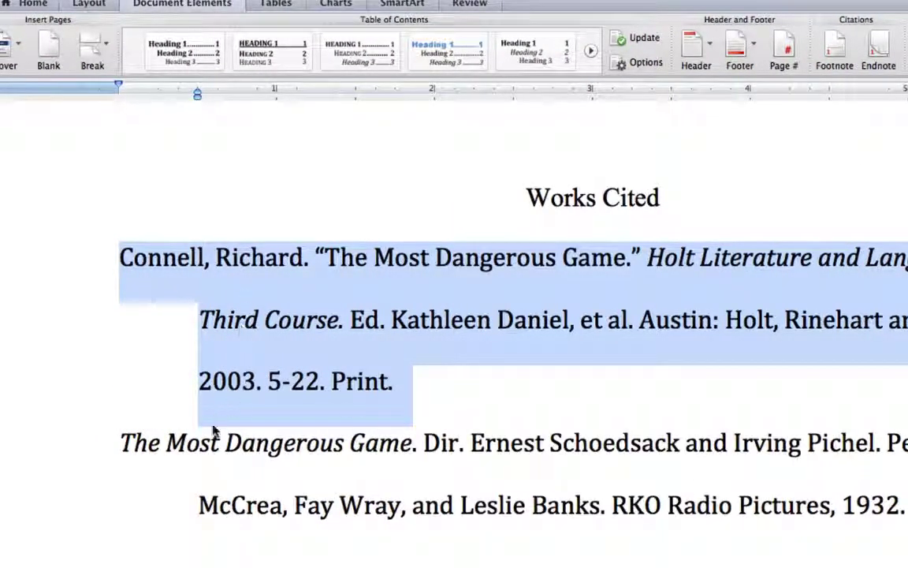
pyautogui.click(164, 396)
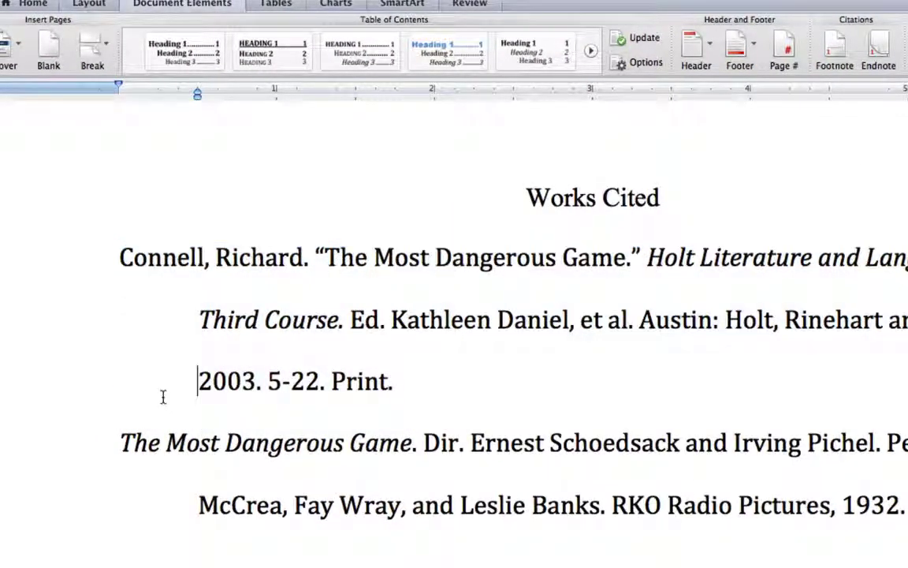
# - Highlight the author's last name in the short story entry, and replace "the" before "print version" in the essay with "Connell's"
pyautogui.doubleClick(125, 256)
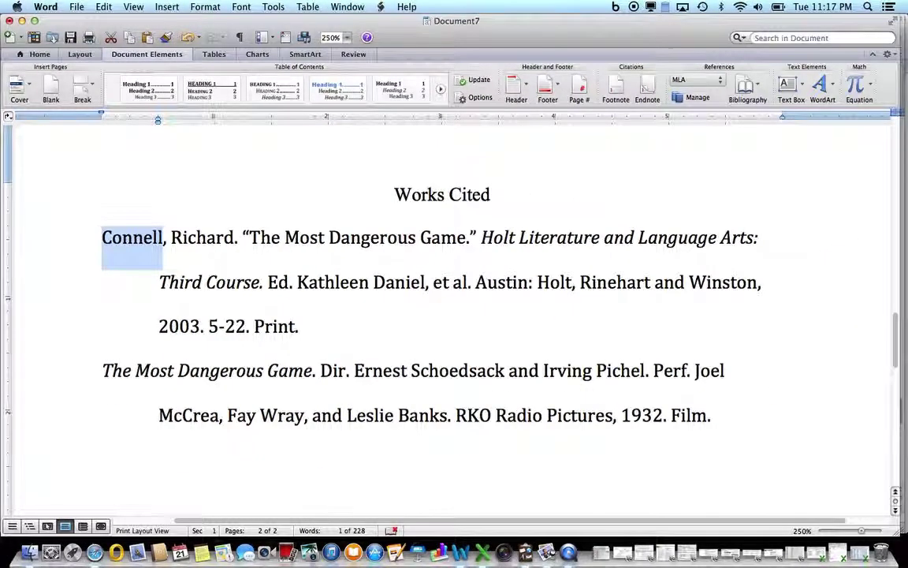
pyautogui.scroll(10, 276, 330)
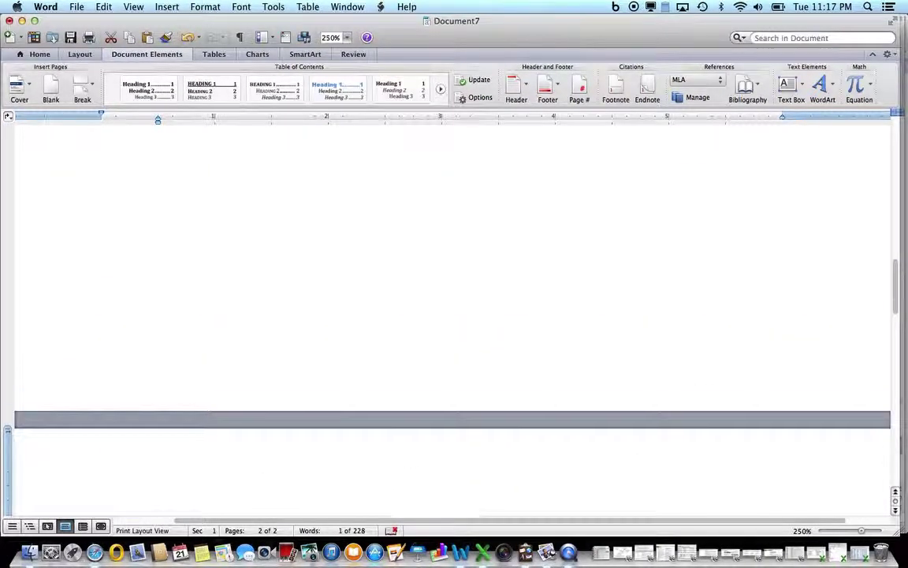
pyautogui.scroll(8, 213, 288)
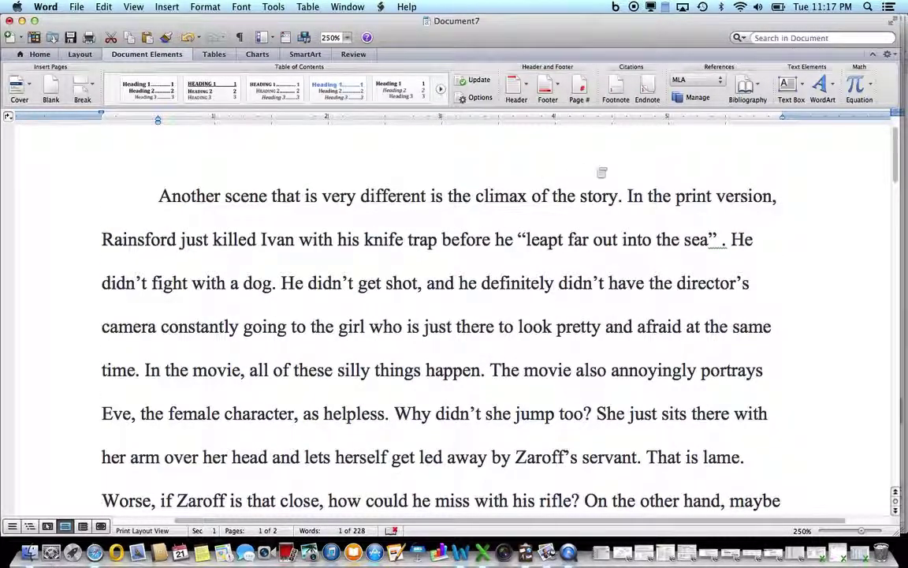
pyautogui.moveTo(629, 191); pyautogui.dragTo(726, 239)
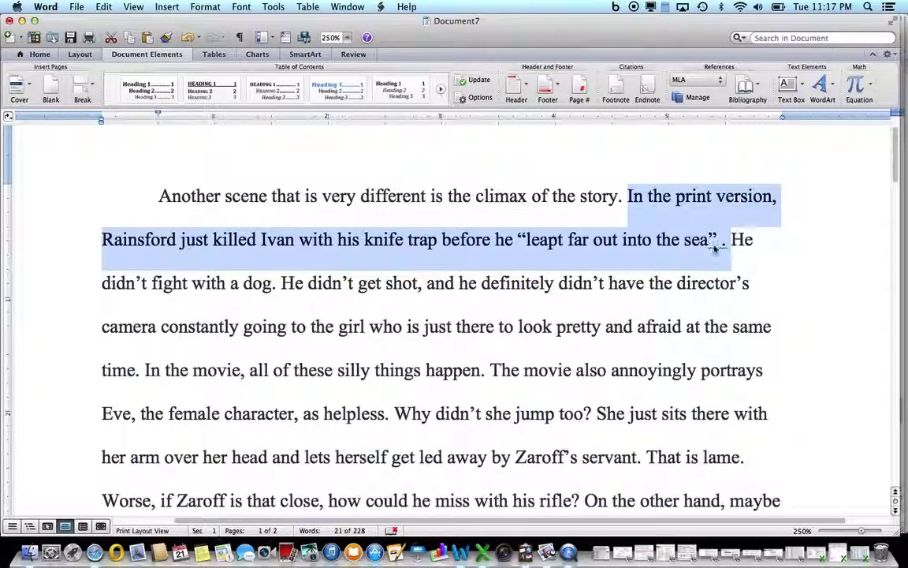
pyautogui.doubleClick(663, 196)
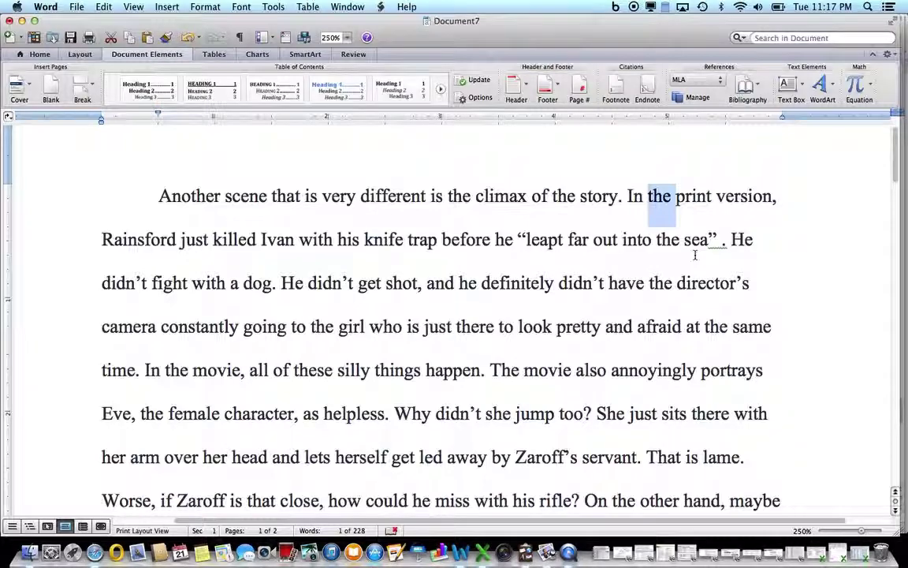
pyautogui.write("Connell's")
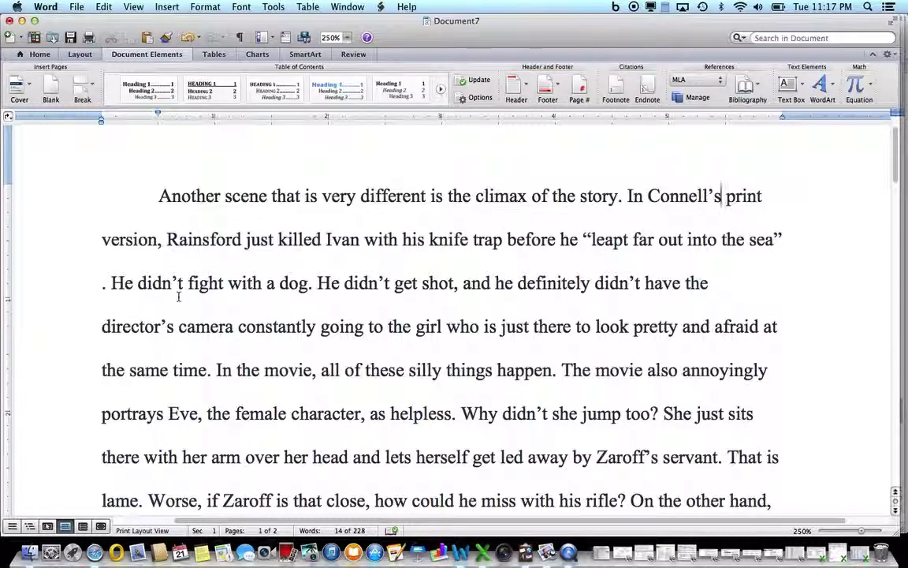
# - Insert the parenthetical page citation (22) after the quotation "leapt far out into the sea", before the period
pyautogui.click(100, 283)
pyautogui.write('(22')
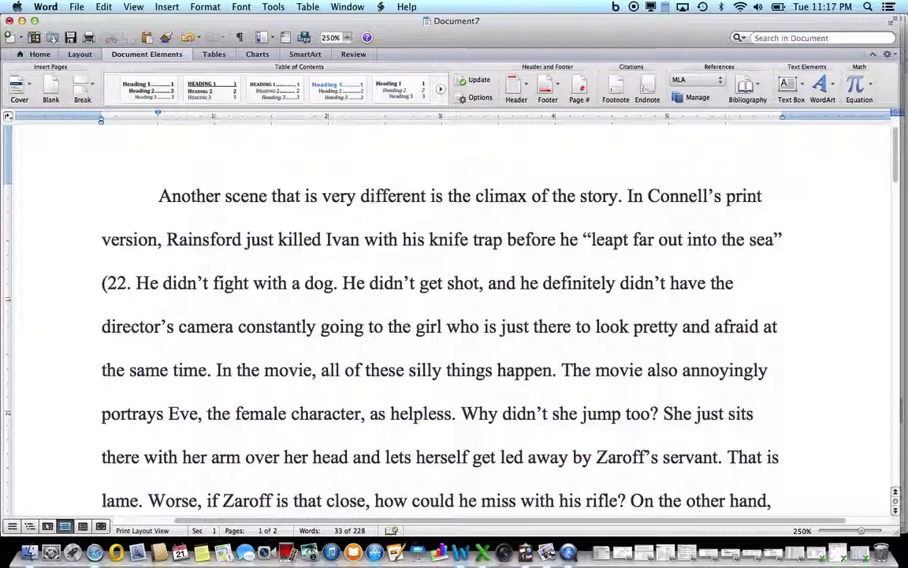
pyautogui.write(')')
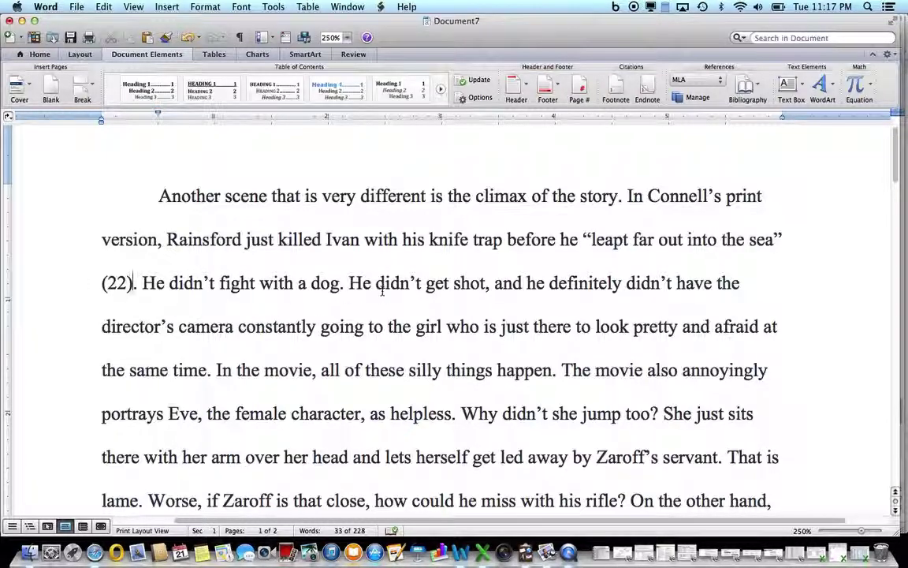
# - Highlight "Connell's" in the essay sentence and check it against the short story's Works Cited entry, returning to the essay
pyautogui.doubleClick(672, 204)
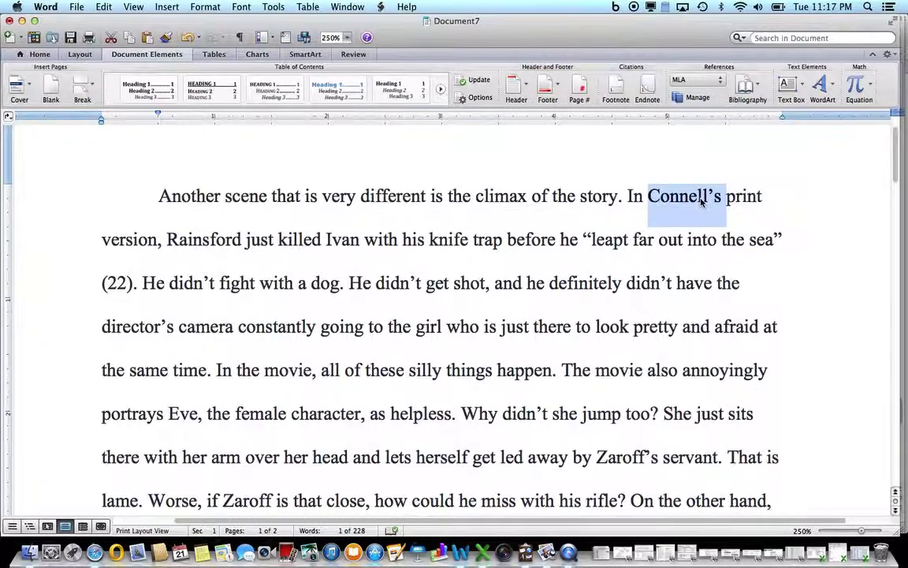
pyautogui.scroll(-10, 701, 203)
pyautogui.scroll(-5, 700, 203)
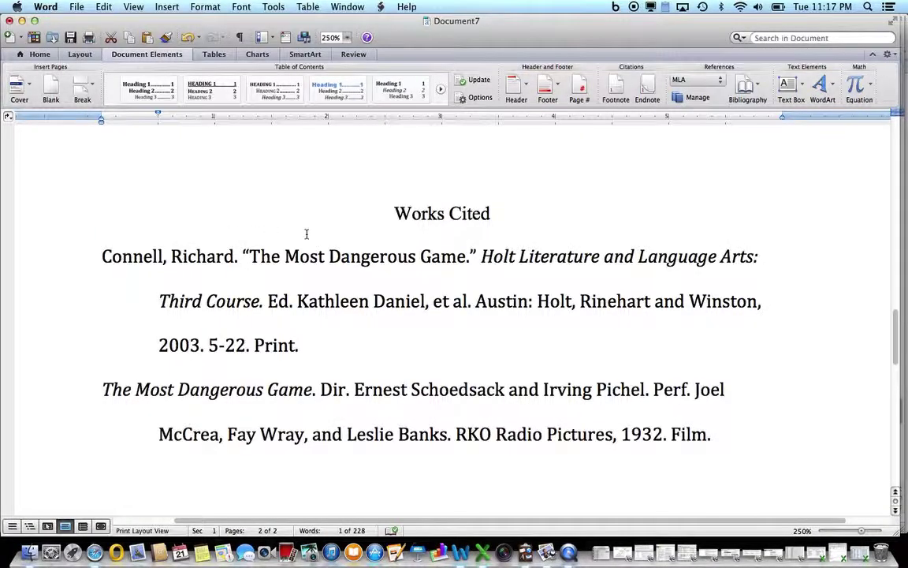
pyautogui.scroll(15, 306, 233)
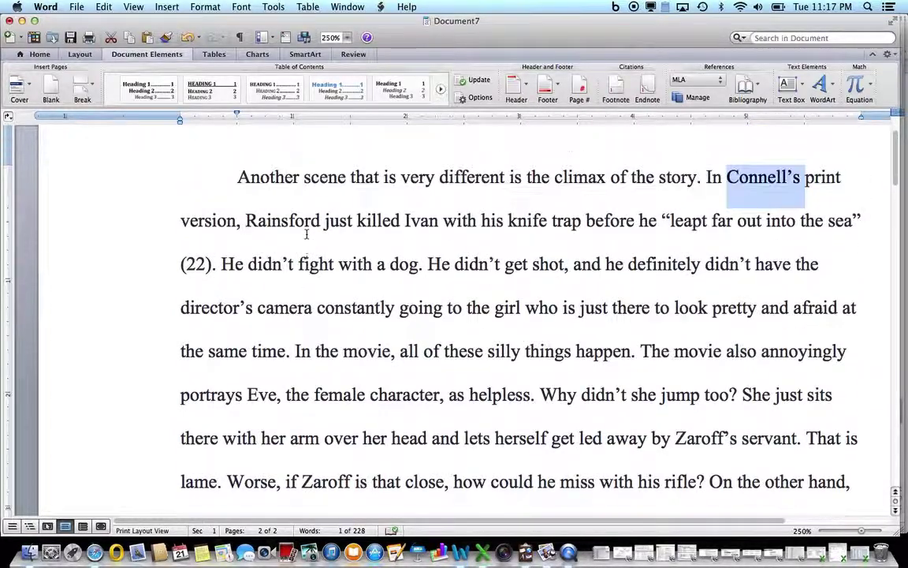
# - Change "Connell's" before "print version" to "the", and expand the parenthetical citation after the quotation to (Connell 22)
pyautogui.click(741, 179)
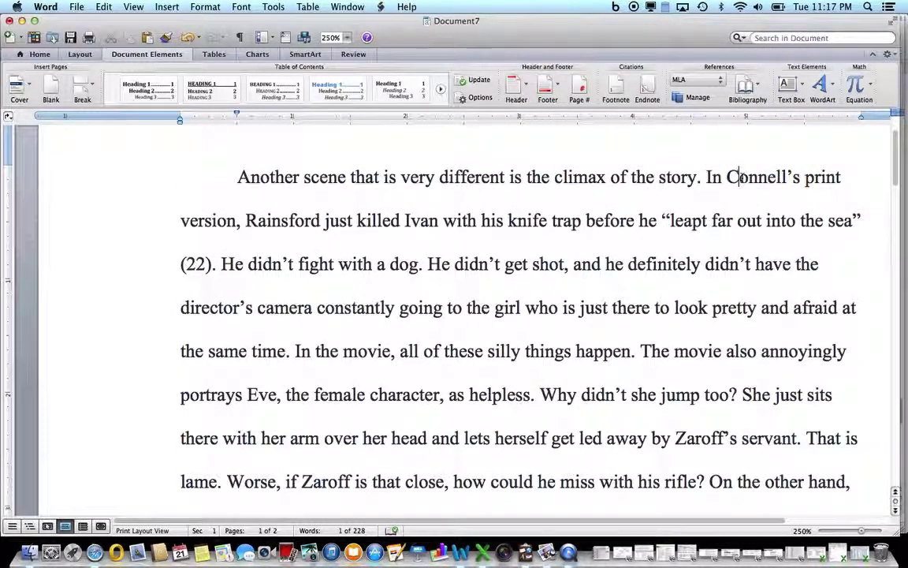
pyautogui.doubleClick(741, 178)
pyautogui.write('the')
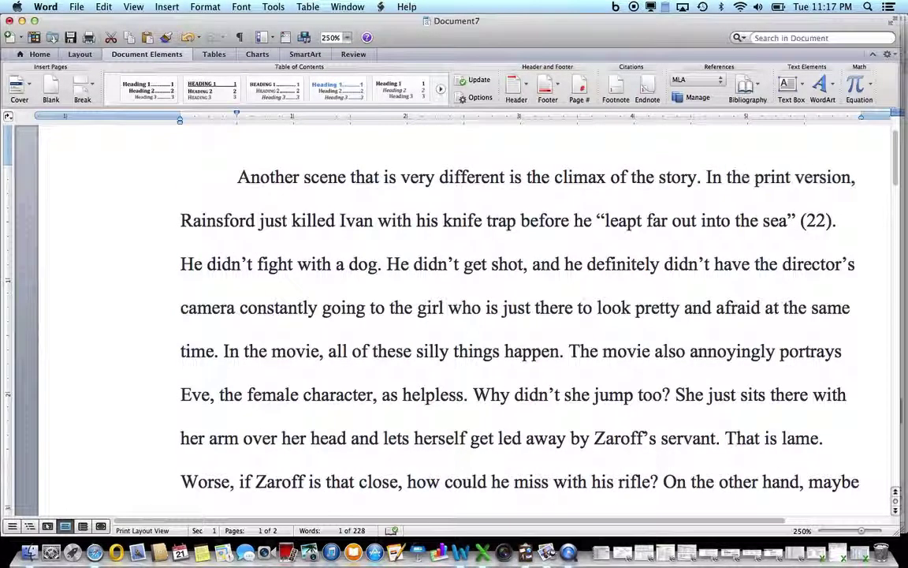
pyautogui.click(801, 220)
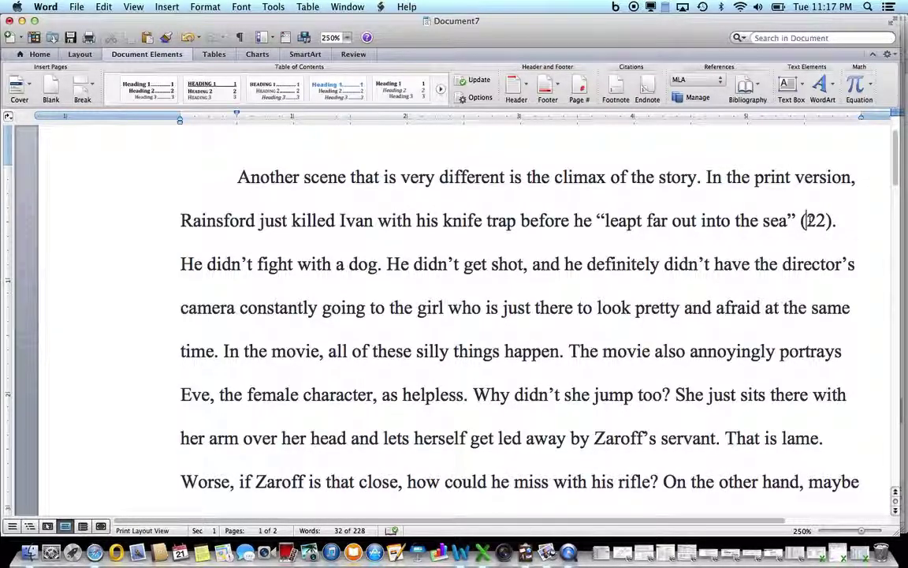
pyautogui.write('Connell 22). He didn’t fight with a d')
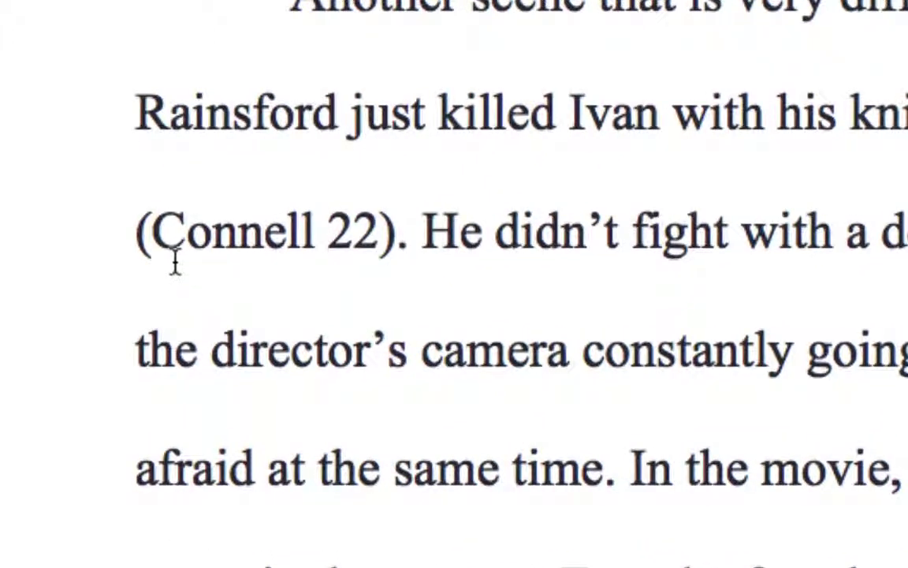
# - Highlight the in-text citation (Connell 22) and compare it with the entries on the Works Cited page
pyautogui.keyDown('shift'); pyautogui.click(135, 235); pyautogui.keyUp('shift')
pyautogui.moveTo(296, 241); pyautogui.dragTo(392, 243)
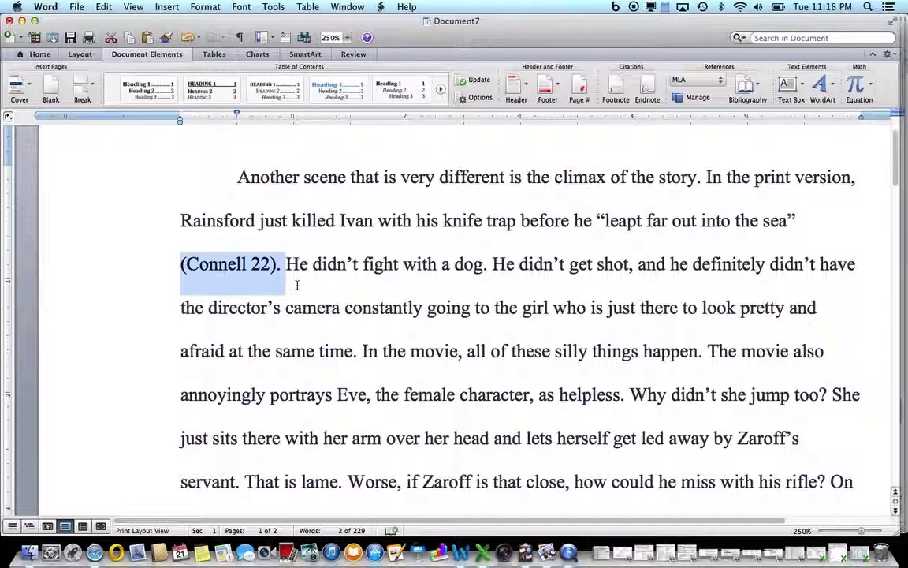
pyautogui.scroll(-10, 454, 289)
pyautogui.scroll(-2, 298, 285)
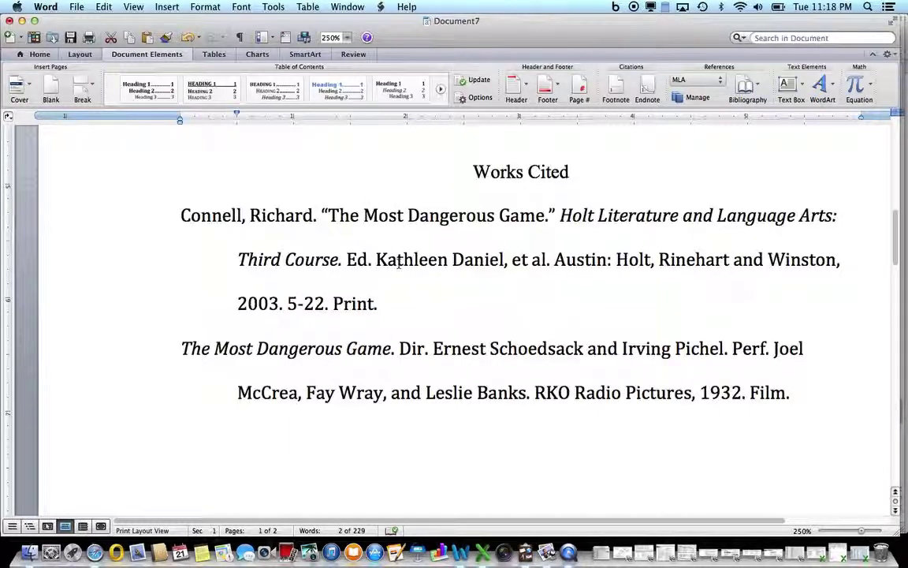
# - Switch to Safari, review the Purdue OWL, IMDb and EasyBib pages, and return to the Works Cited page in Microsoft Word
pyautogui.press('super+Tab')
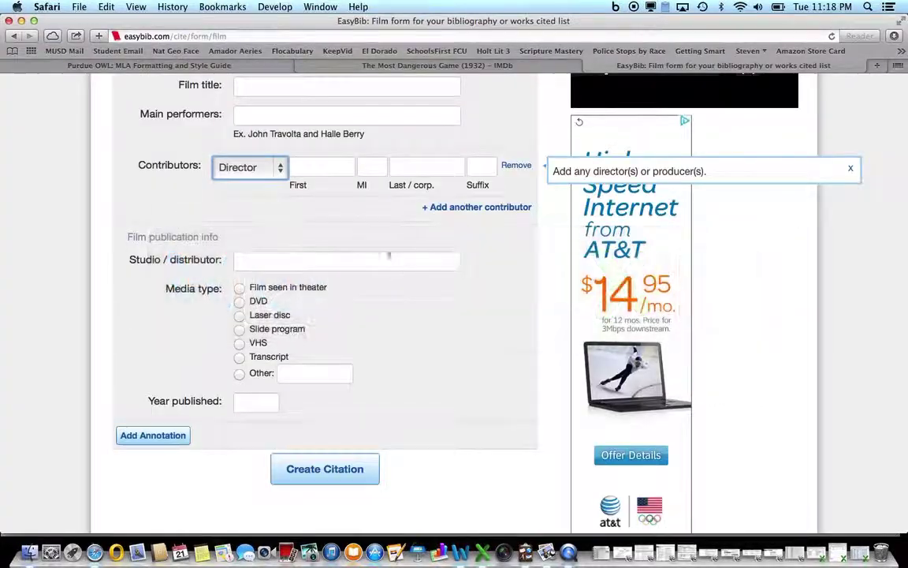
pyautogui.click(132, 66)
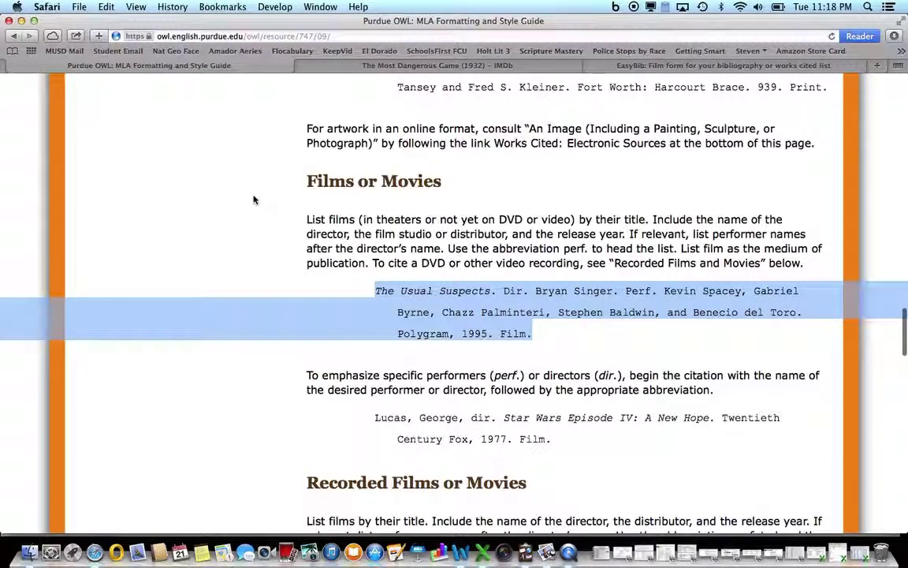
pyautogui.scroll(15, 254, 199)
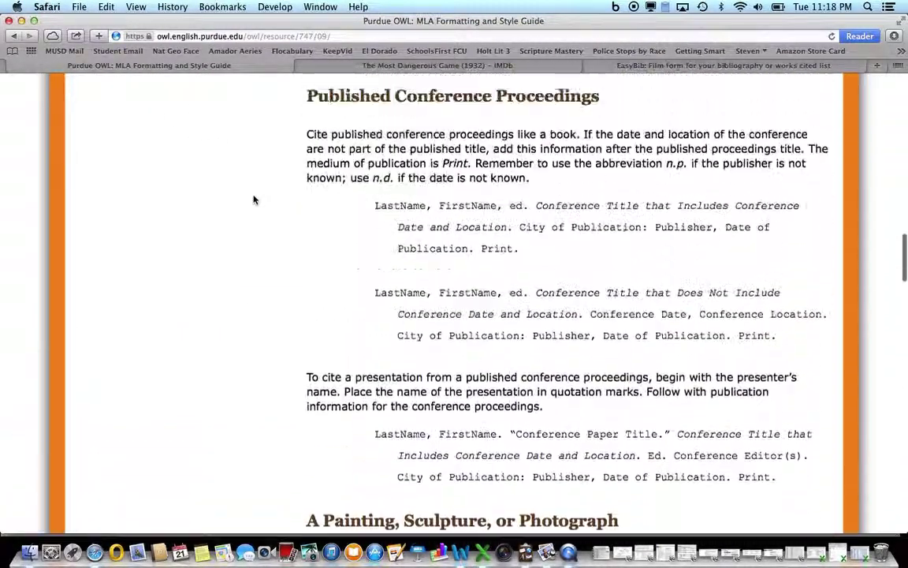
pyautogui.scroll(20, 254, 199)
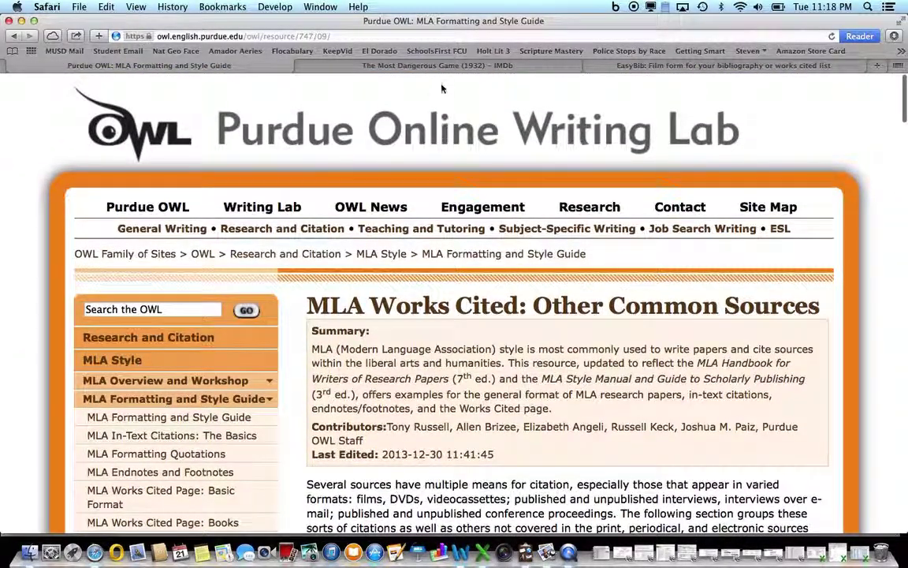
pyautogui.click(445, 66)
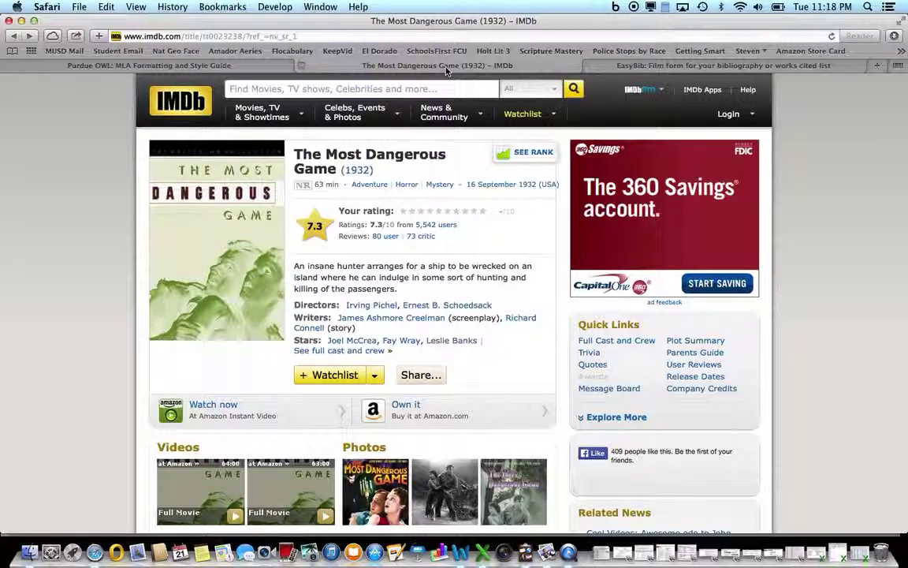
pyautogui.click(692, 65)
pyautogui.scroll(5, 489, 145)
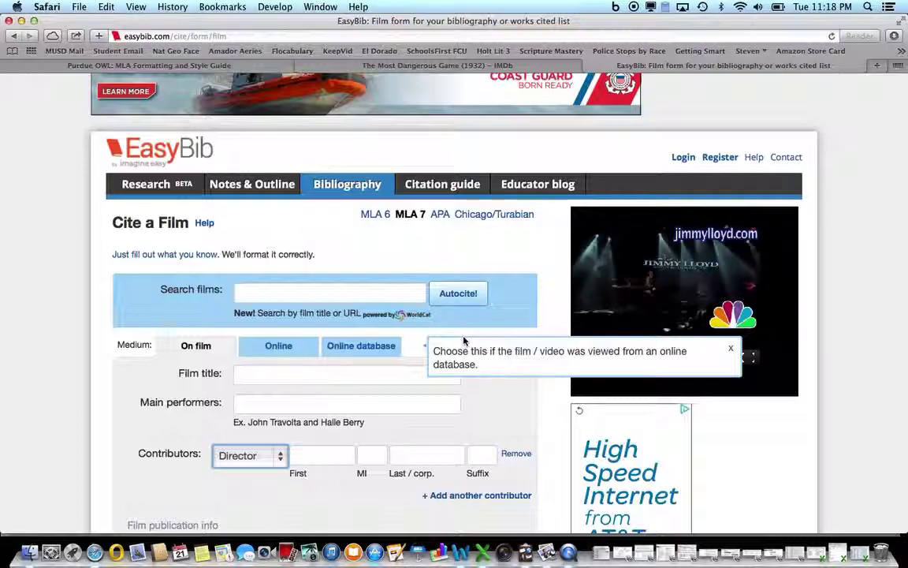
pyautogui.press('super+Tab')
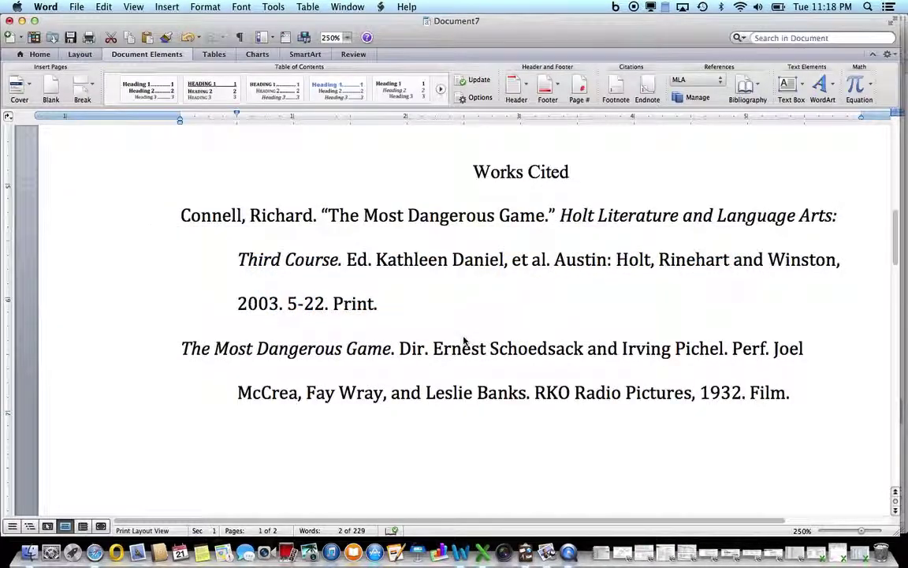
pyautogui.hscroll(3, 463, 340)
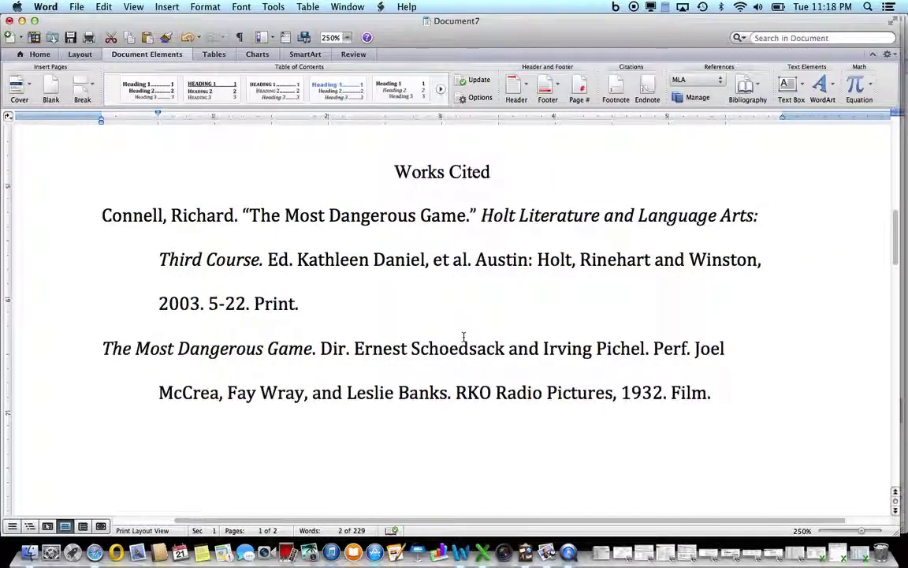